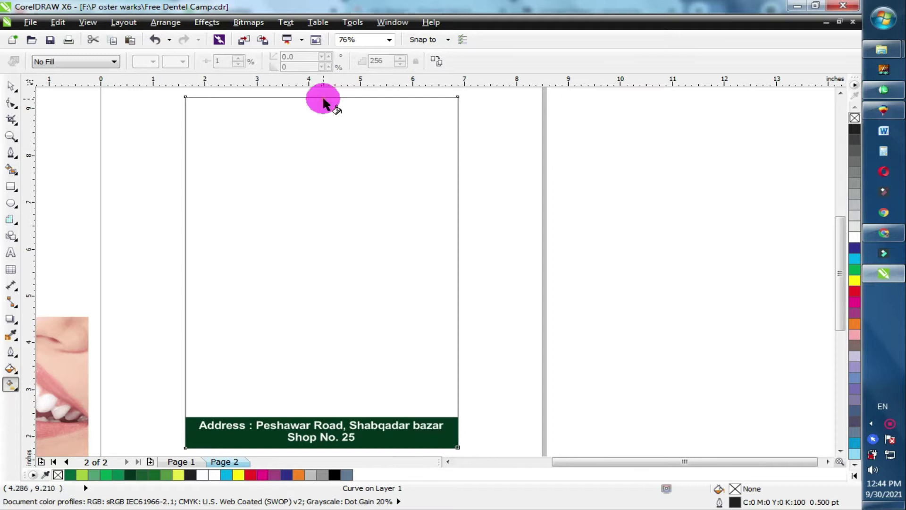
- Apply a vertical linear gradient from black at the top to white at the bottom of the poster background
drag(324, 100, 307, 439)
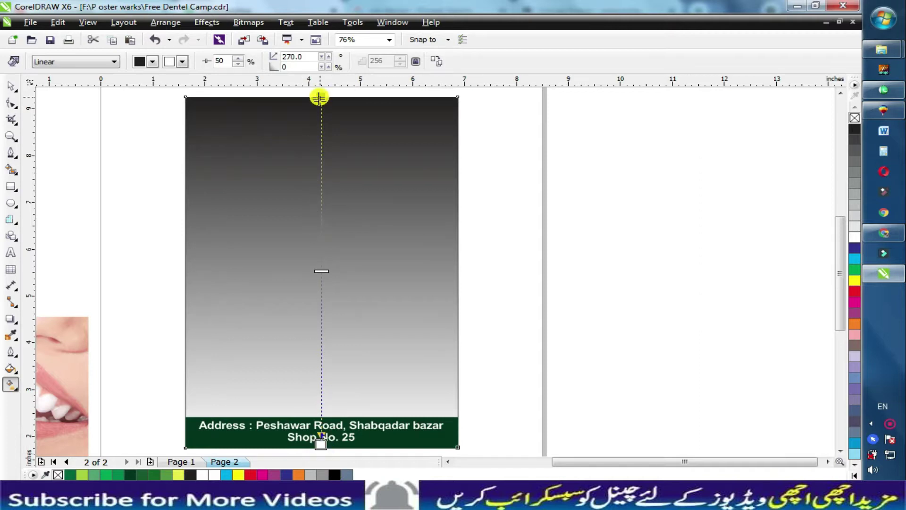
click(320, 114)
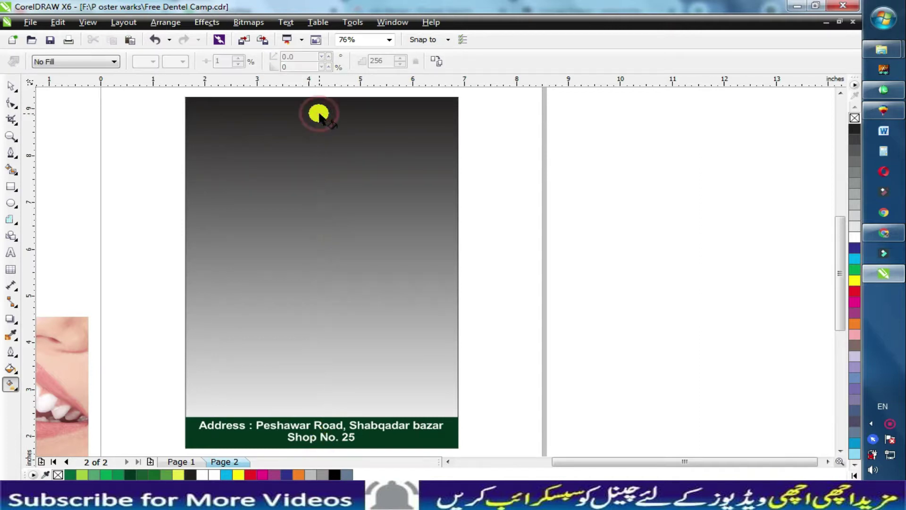
click(314, 356)
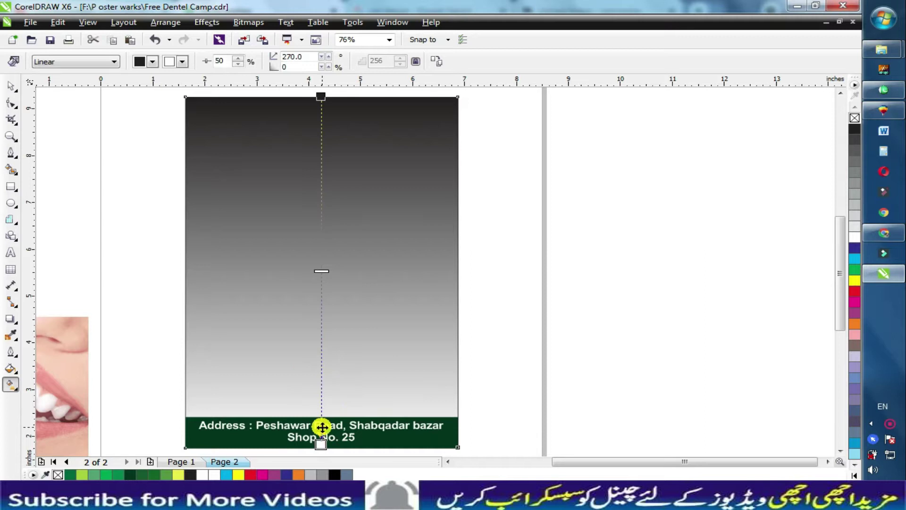
click(320, 427)
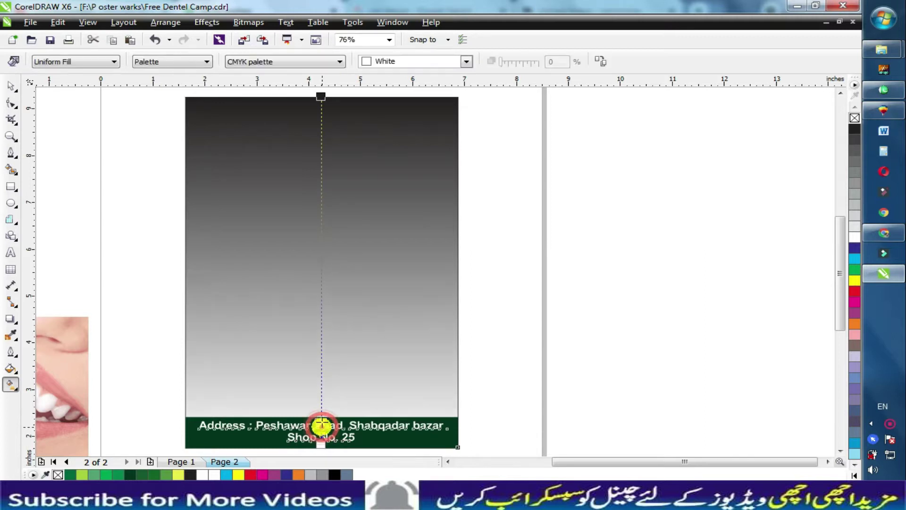
click(314, 380)
- Add three white intermediate nodes to the background gradient at about 19%, 41% and 72%, and adjust its start point near the top edge
drag(324, 424, 321, 174)
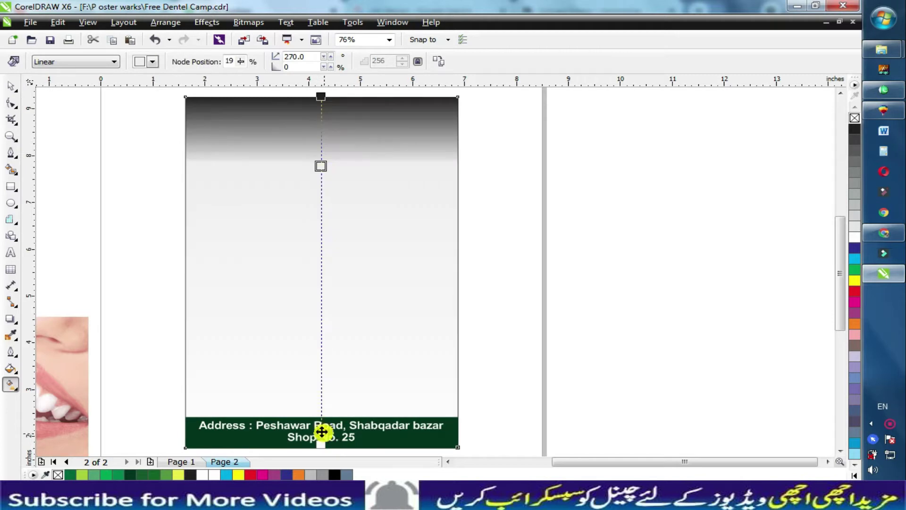
double_click(321, 430)
drag(321, 430, 321, 235)
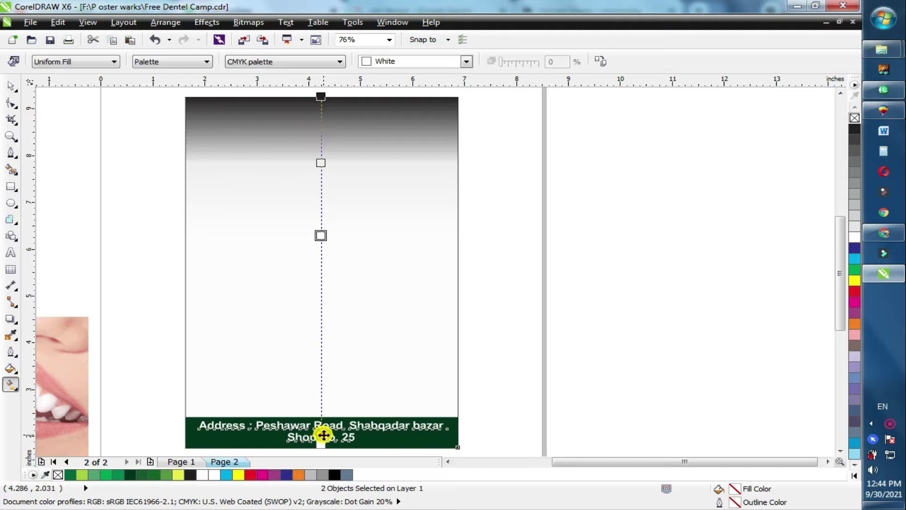
double_click(323, 435)
drag(322, 434, 322, 350)
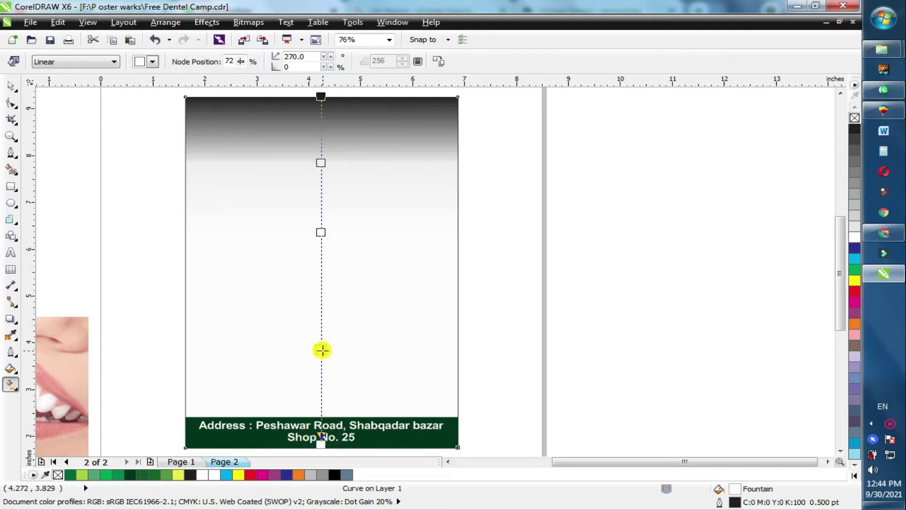
drag(321, 238, 321, 251)
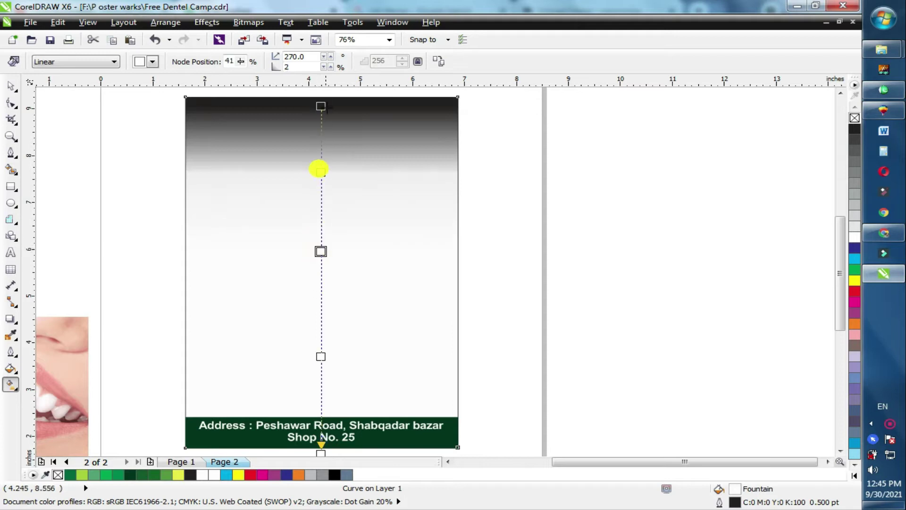
drag(323, 106, 326, 100)
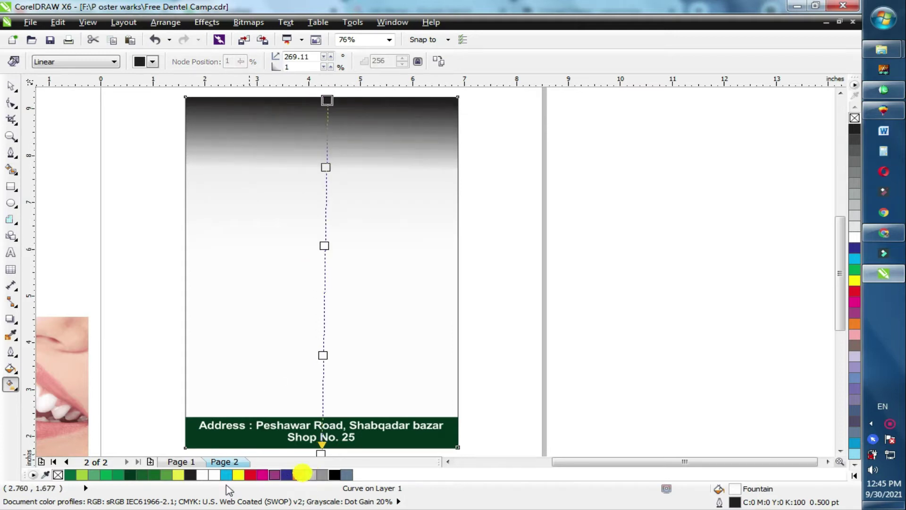
- Colour both end nodes of the background gradient dark green and its 72% node yellow
click(130, 473)
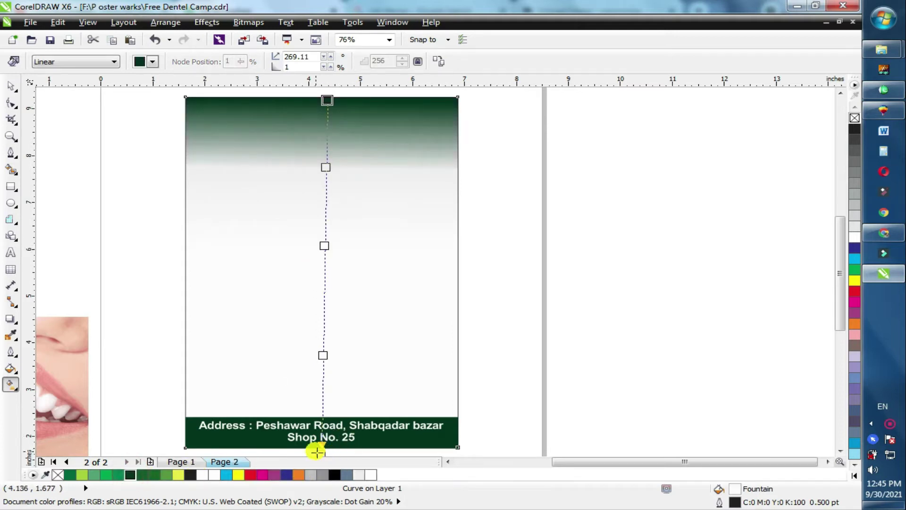
click(130, 474)
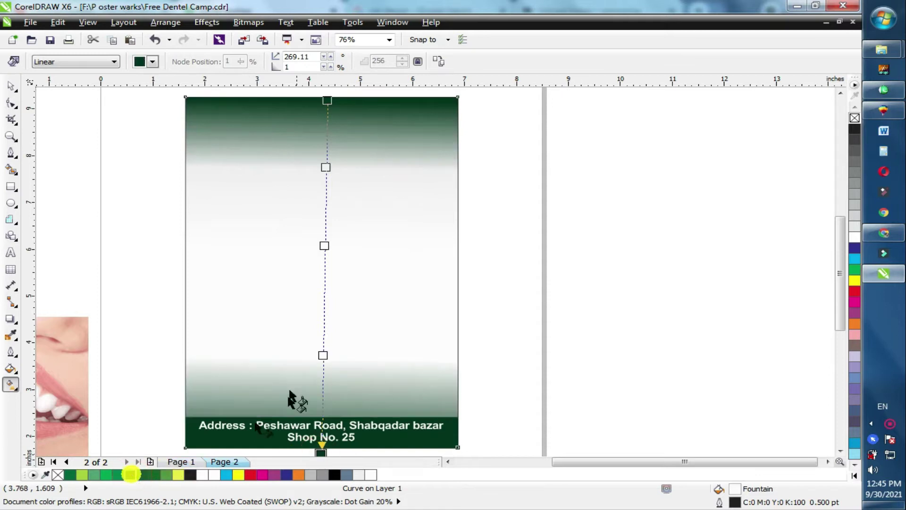
double_click(322, 357)
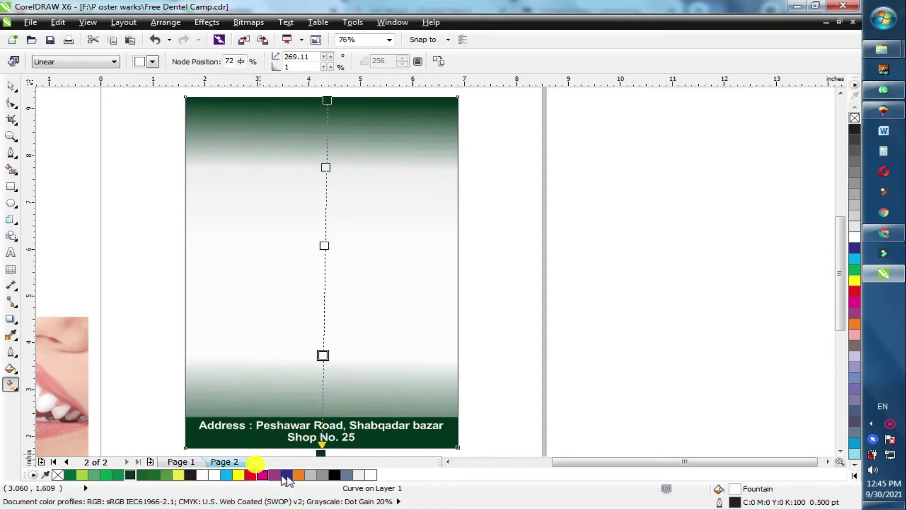
click(237, 474)
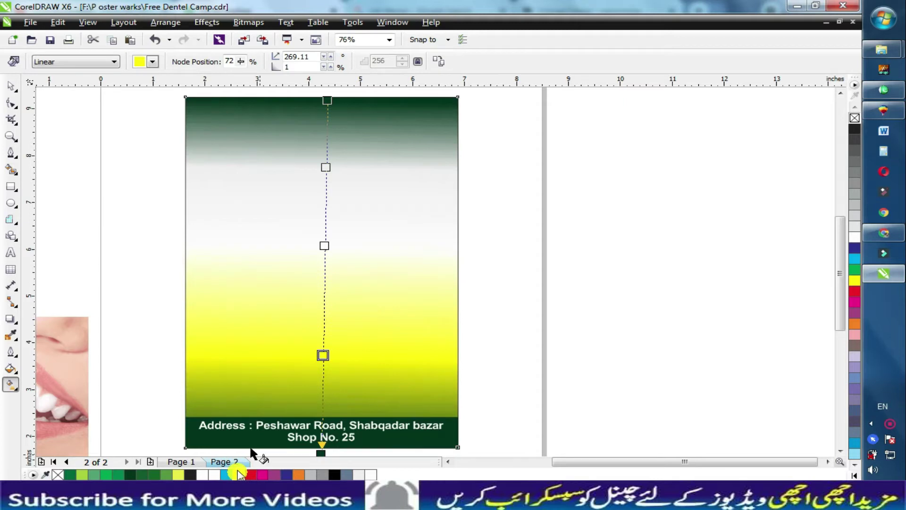
- Colour the gradient's 41% node dark green and its 19% node bright green
click(324, 246)
click(118, 474)
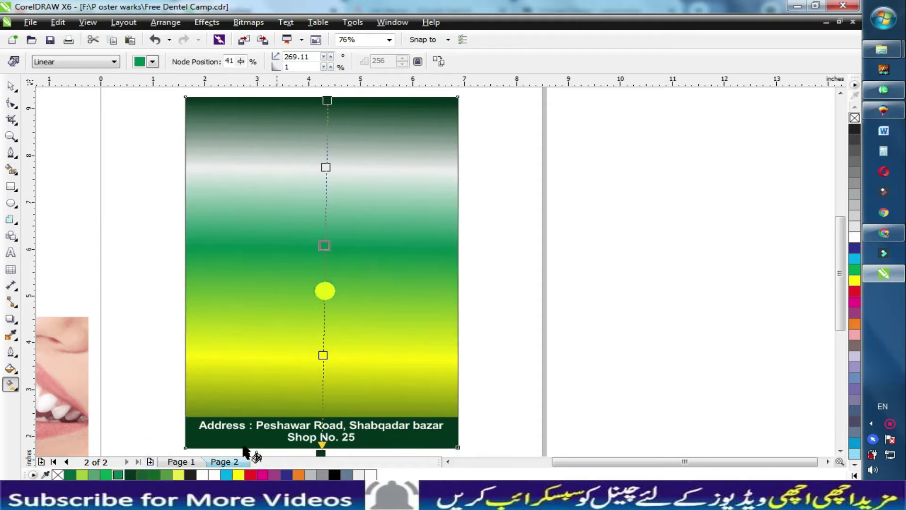
click(131, 474)
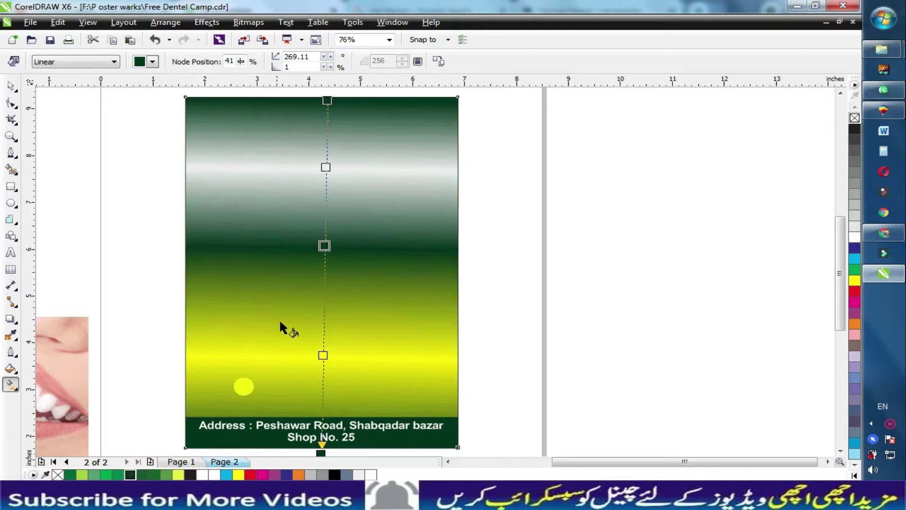
click(325, 167)
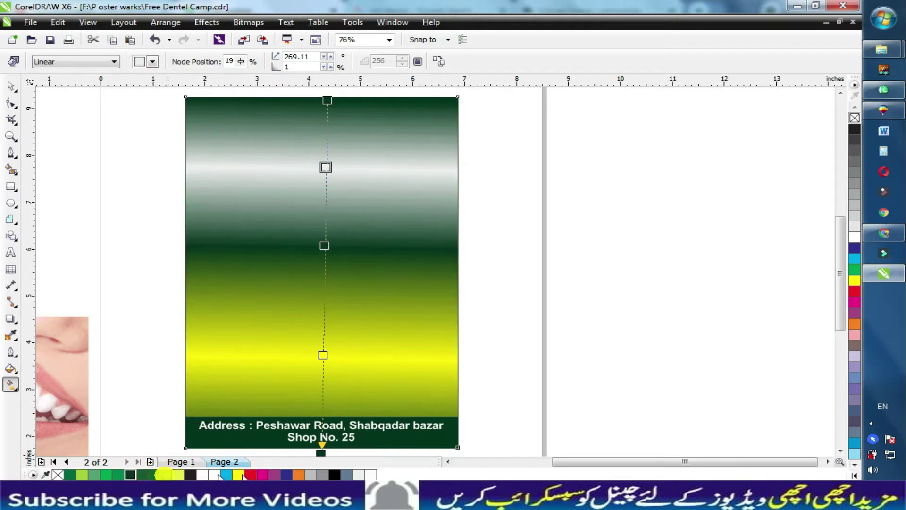
click(106, 474)
- Move the gradient's yellow node down to 80% and shift the dark green middle node lower
drag(323, 355, 322, 386)
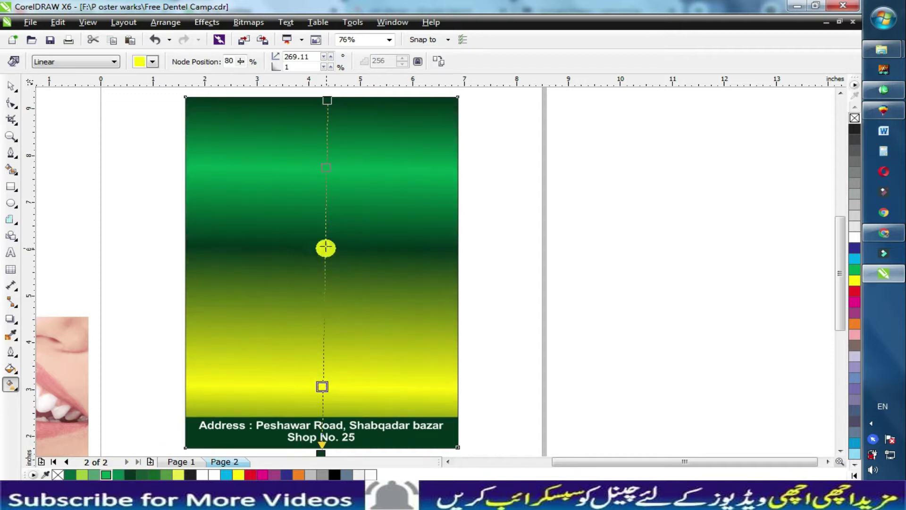
drag(324, 246, 324, 289)
drag(321, 444, 338, 414)
key(Escape)
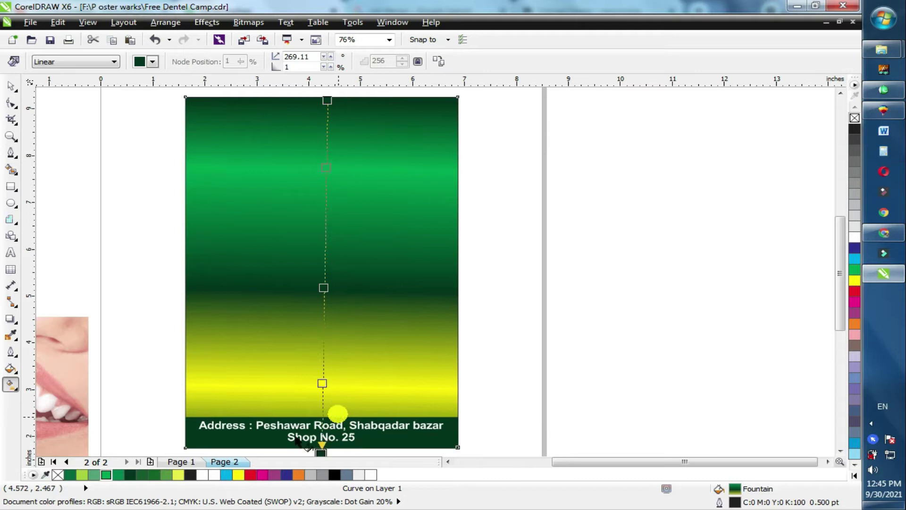
- Straighten the background gradient to 270 degrees and stretch its end points beyond the poster's top and bottom edges
scroll(459, 370, down, 1)
key(F4)
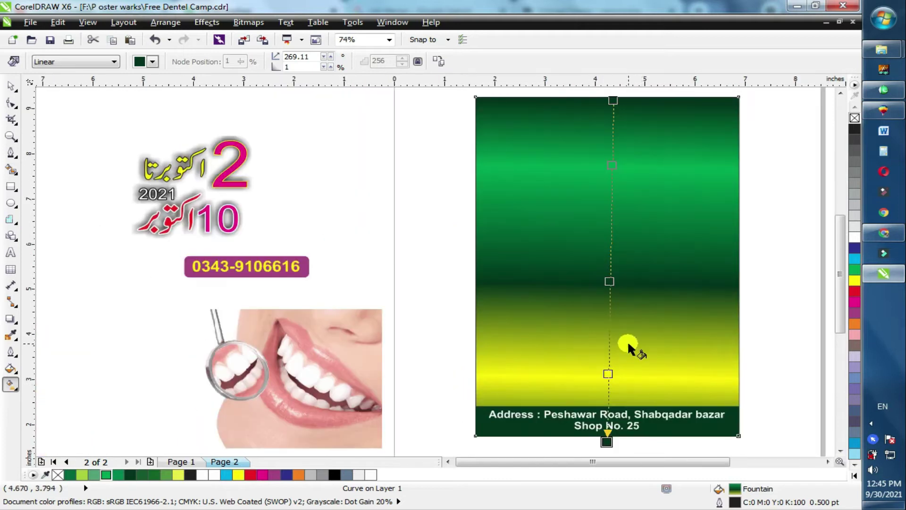
key(space)
key(shift+F2)
key(Escape)
click(484, 310)
key(g)
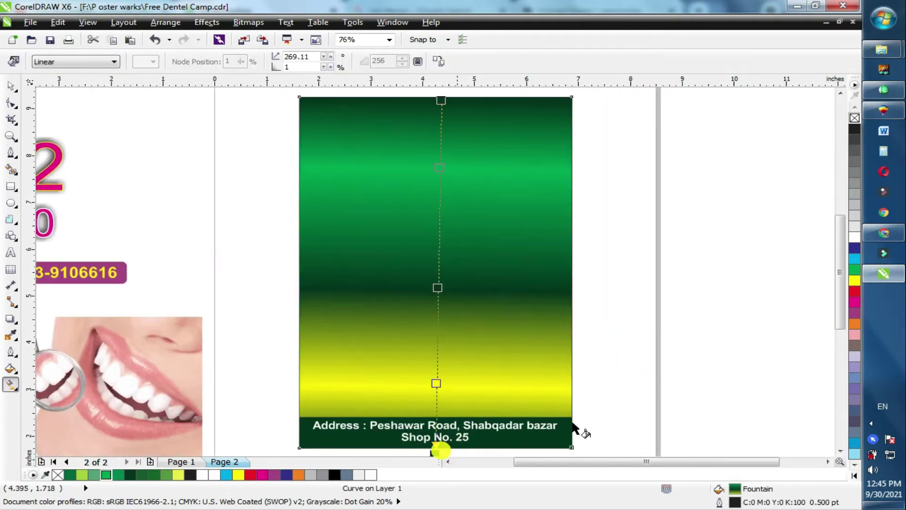
scroll(590, 402, down, 1)
drag(514, 427, 517, 448)
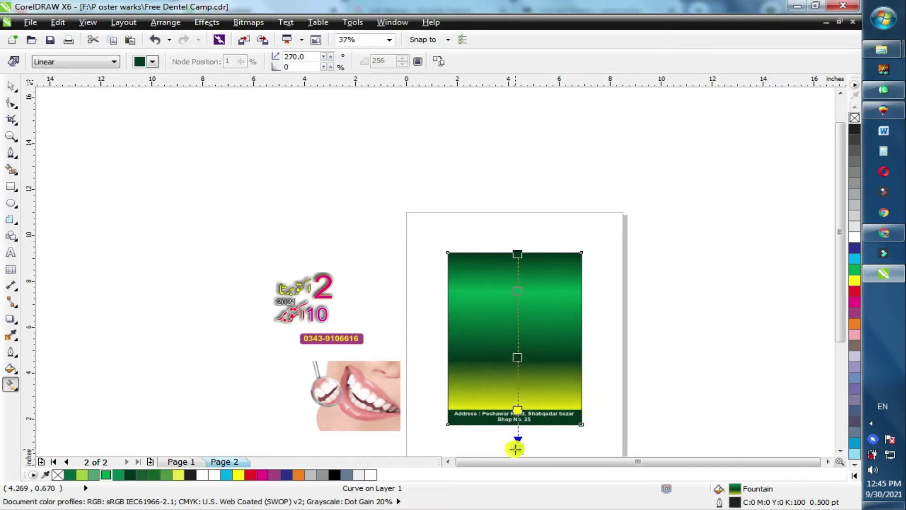
drag(517, 254, 516, 275)
drag(518, 448, 518, 463)
drag(516, 275, 515, 247)
key(space)
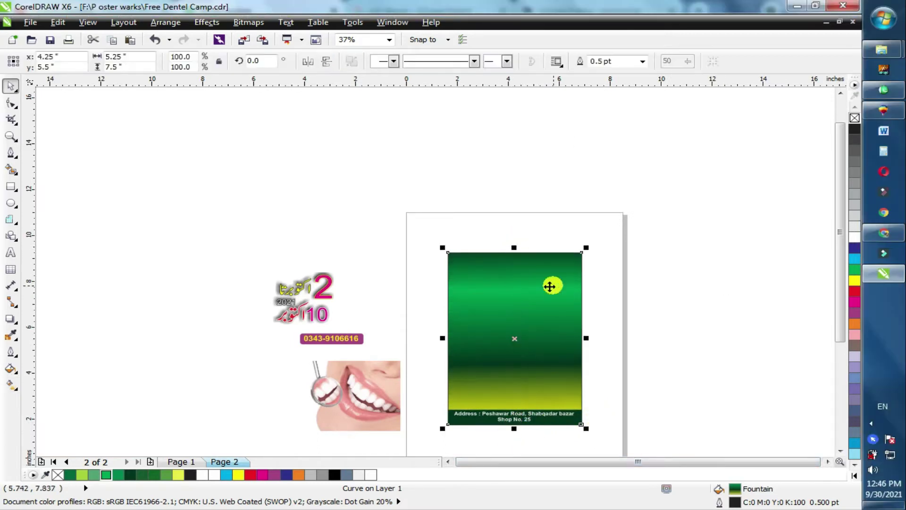
click(629, 264)
- Draw a thin vertical rectangle about 0.08 by 2.75 inches beside the poster, fill it yellow (#E9EB40) and remove its outline
key(F4)
click(630, 265)
key(shift+F2)
key(Escape)
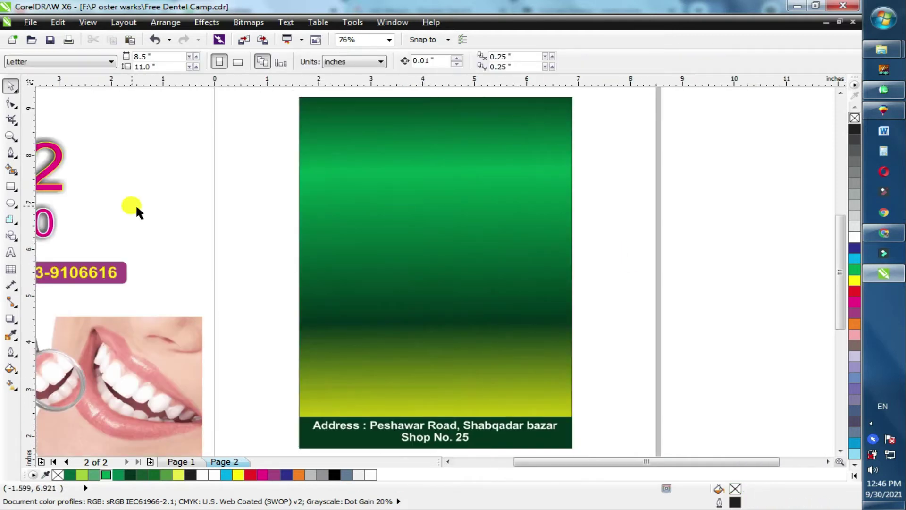
drag(237, 155, 234, 286)
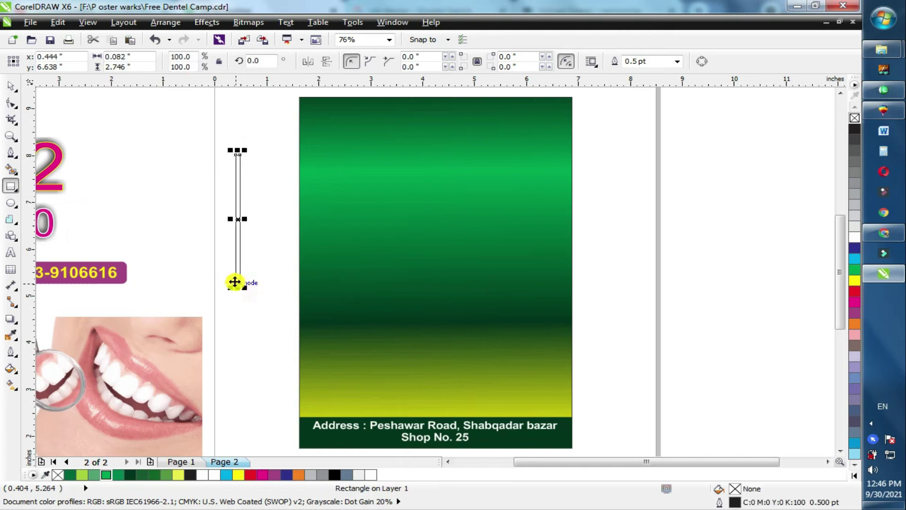
key(space)
click(177, 475)
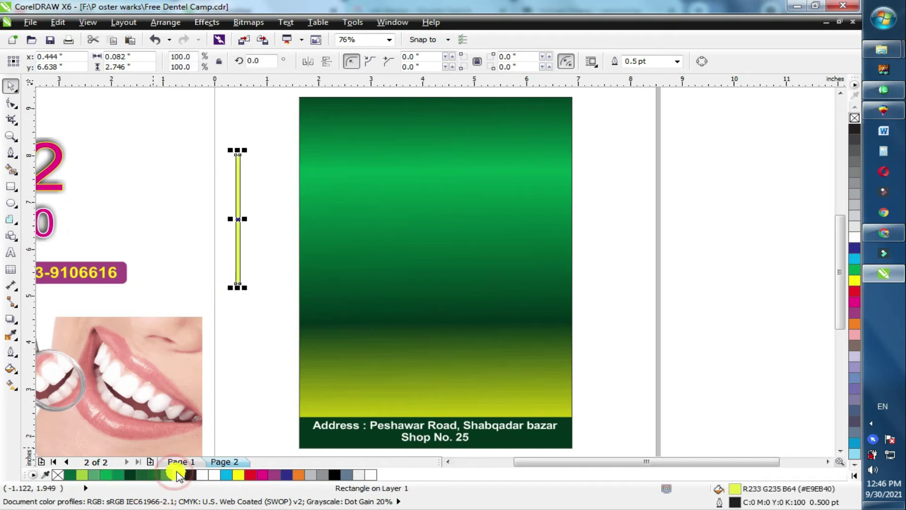
right_click(57, 474)
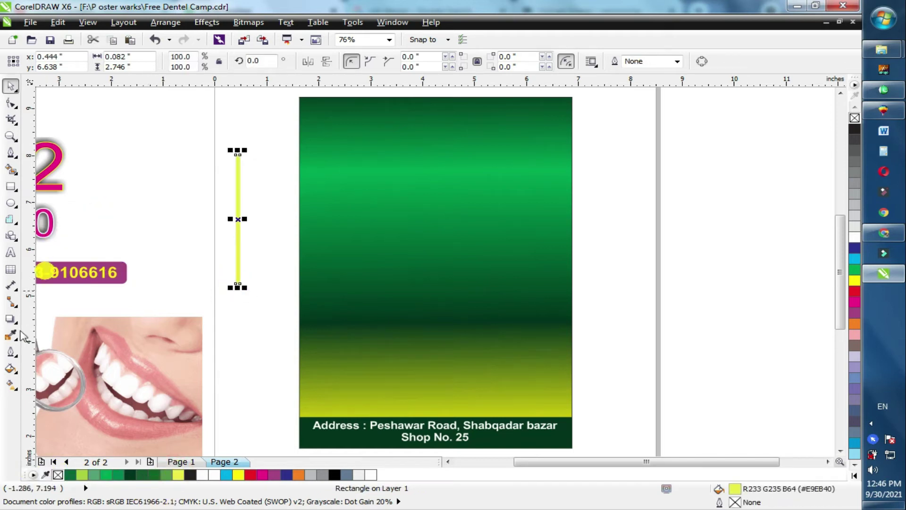
- Duplicate the yellow stripe sideways at equal spacing into a row of five stripes and weld them into one curve
key(F2)
drag(177, 144, 369, 347)
drag(371, 215, 386, 220)
key(ctrl+r)
key(ctrl+r)
key(ctrl+r)
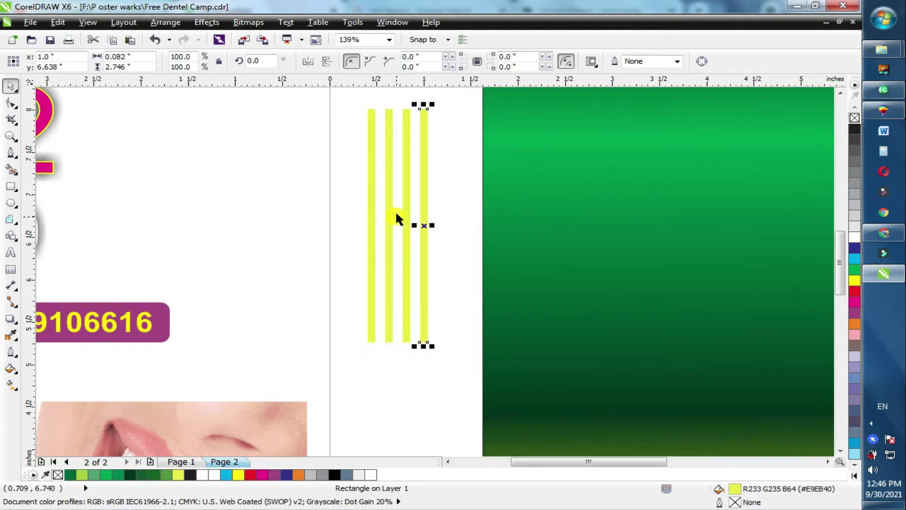
drag(351, 103, 496, 362)
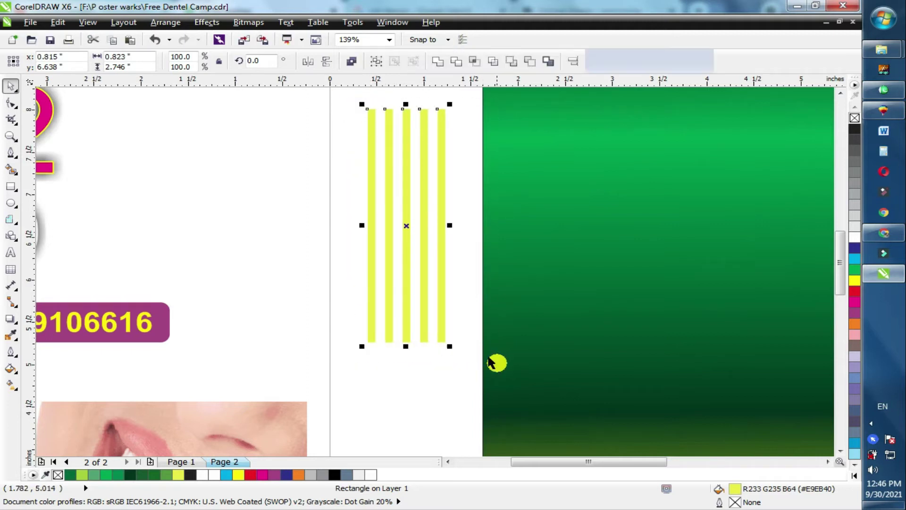
click(436, 63)
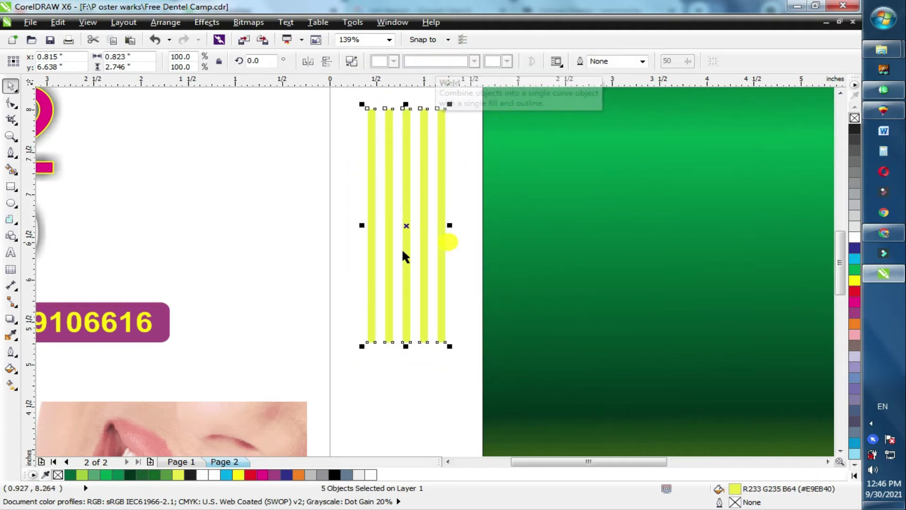
- Apply a linear transparency to the welded stripes so they fade out toward their lower ends
click(17, 325)
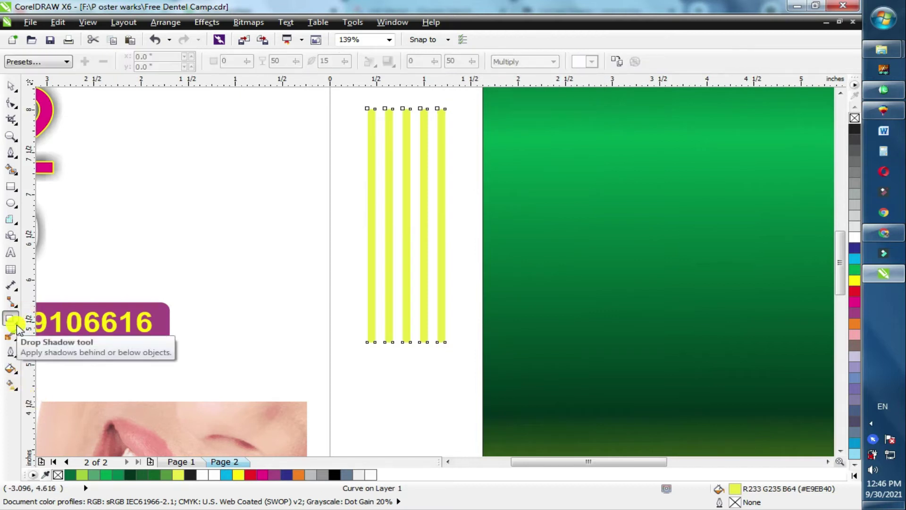
click(16, 321)
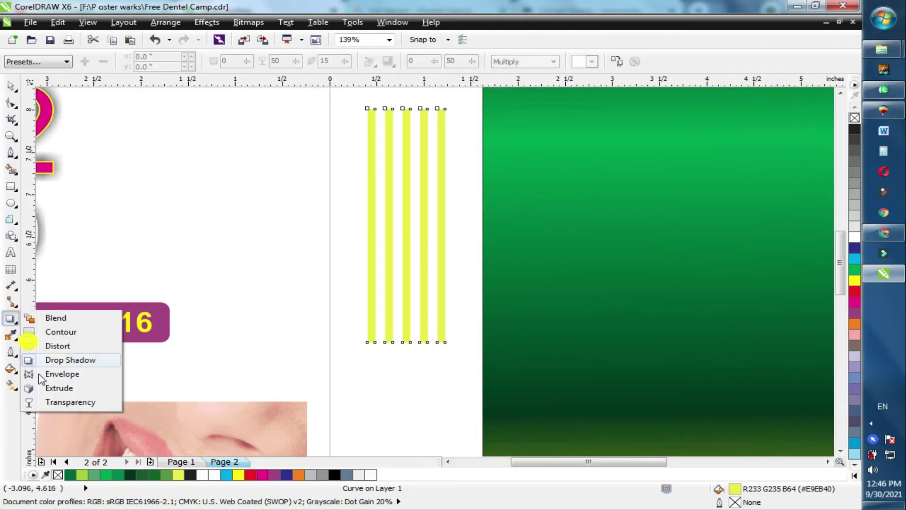
click(52, 402)
drag(403, 245, 404, 327)
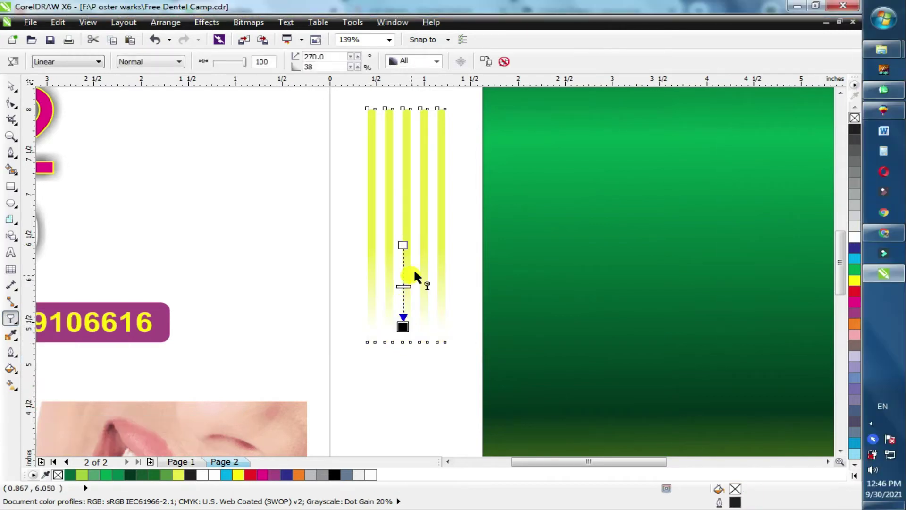
- Place the fading stripes at the upper-left corner of the poster background and widen them to about 1.01 inches
key(space)
shift+click(540, 268)
key(r)
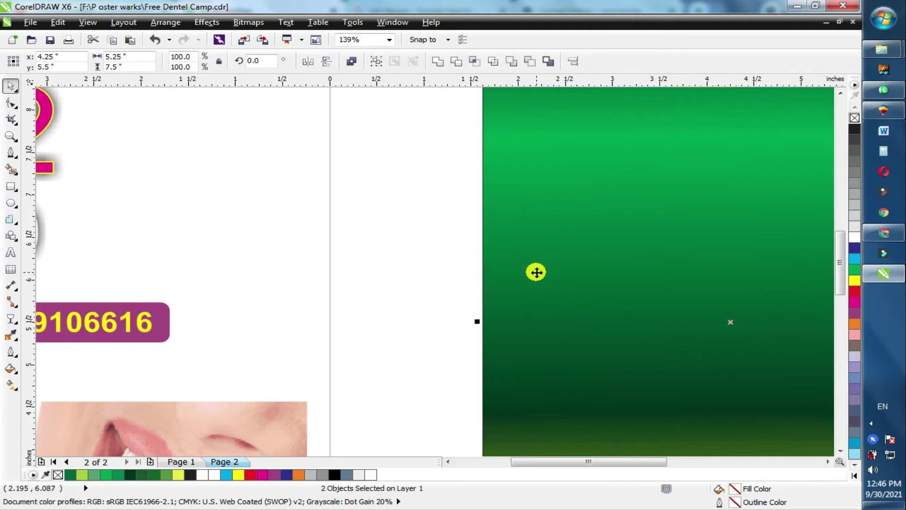
key(F4)
click(500, 152)
drag(494, 153, 541, 157)
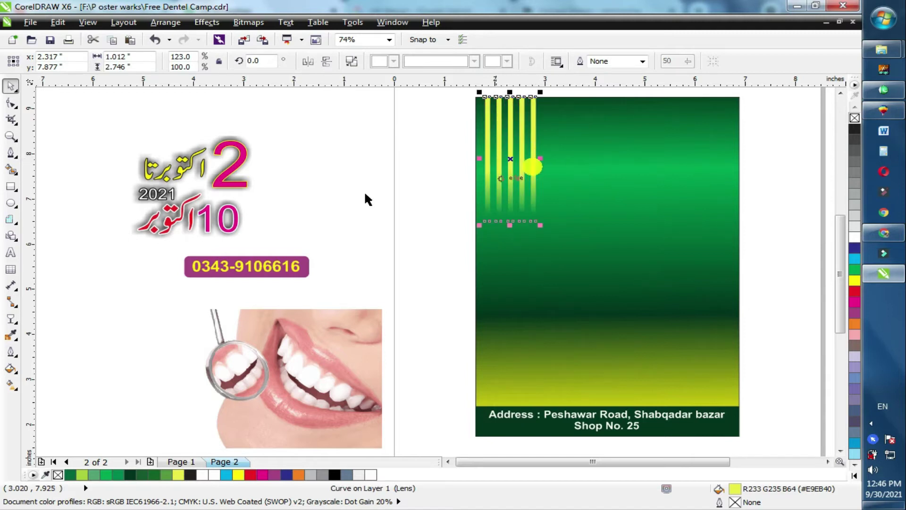
- Draw a circle about 1.72 inches in diameter beside the poster's upper-left corner
click(13, 203)
drag(425, 149, 472, 193)
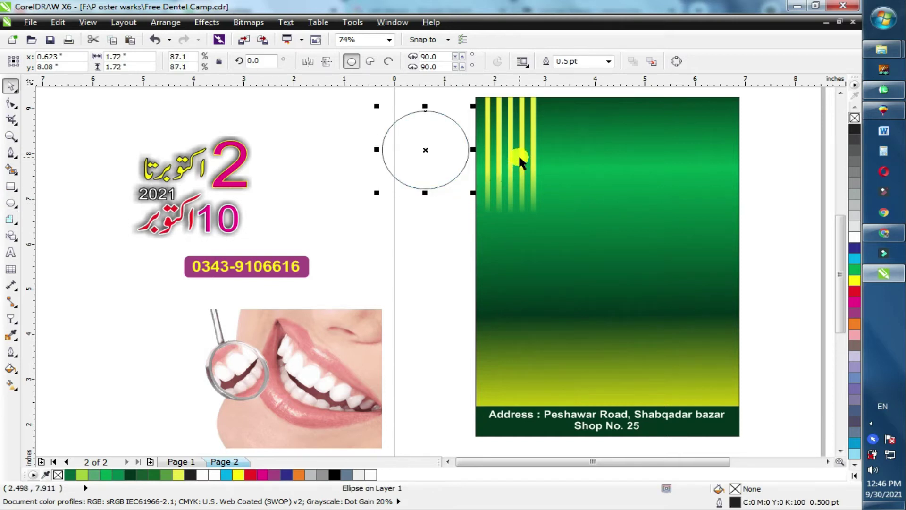
- Centre the circle horizontally on the fading yellow stripes
shift+click(518, 154)
key(c)
key(Escape)
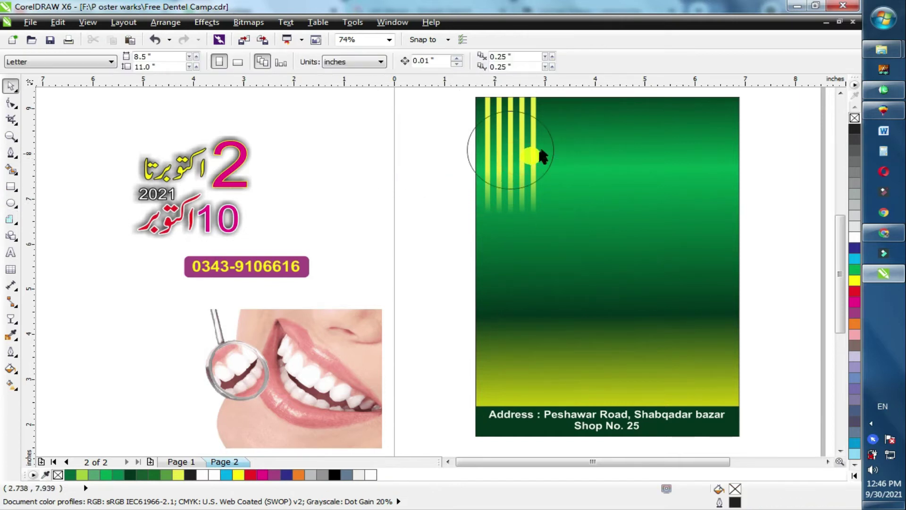
- Move the circle and stripes together slightly inward from the poster's left edge
click(537, 113)
shift+click(549, 144)
drag(549, 144, 562, 148)
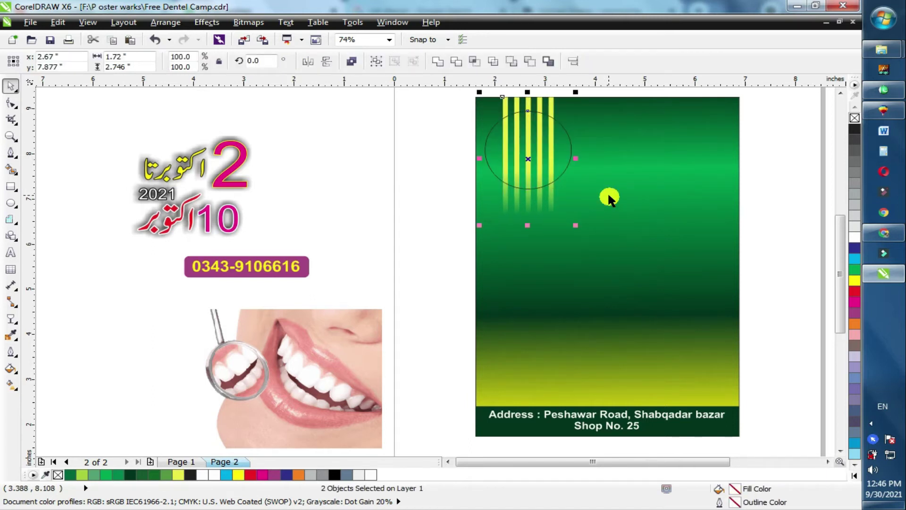
key(Left)
key(Left)
key(Left)
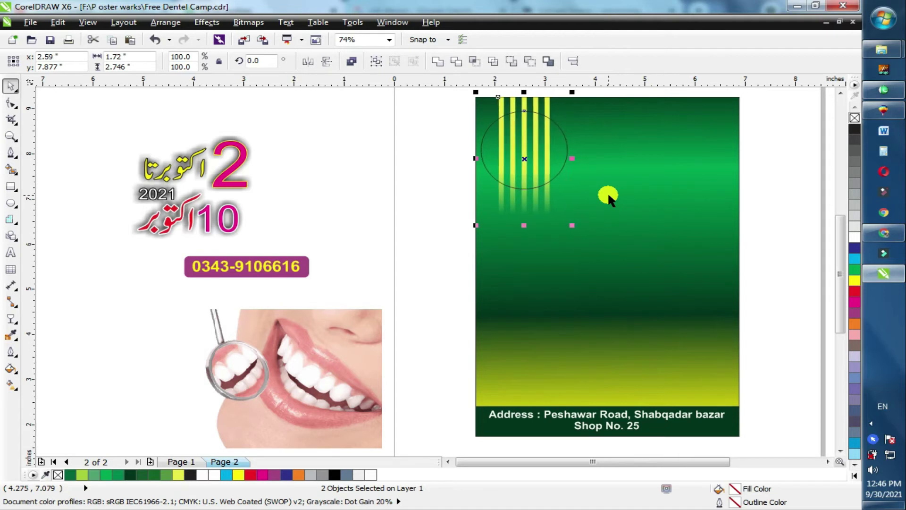
key(Escape)
- Fill the circle with white and widen the fading stripes behind it to about 1.28 inches
click(560, 138)
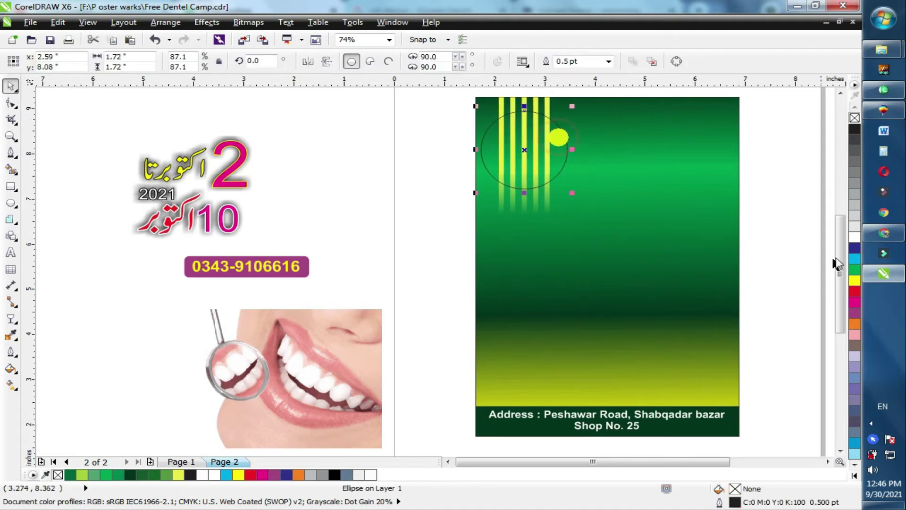
click(854, 236)
click(545, 101)
drag(572, 152, 561, 157)
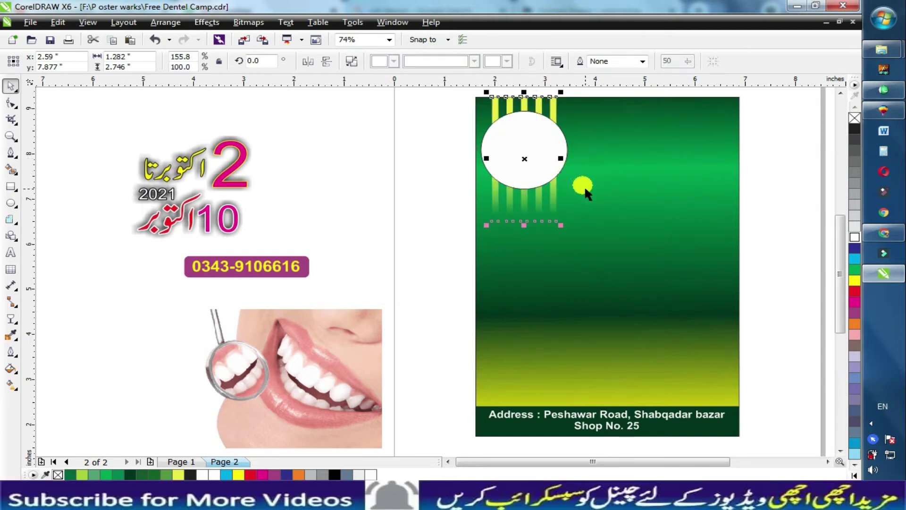
click(769, 213)
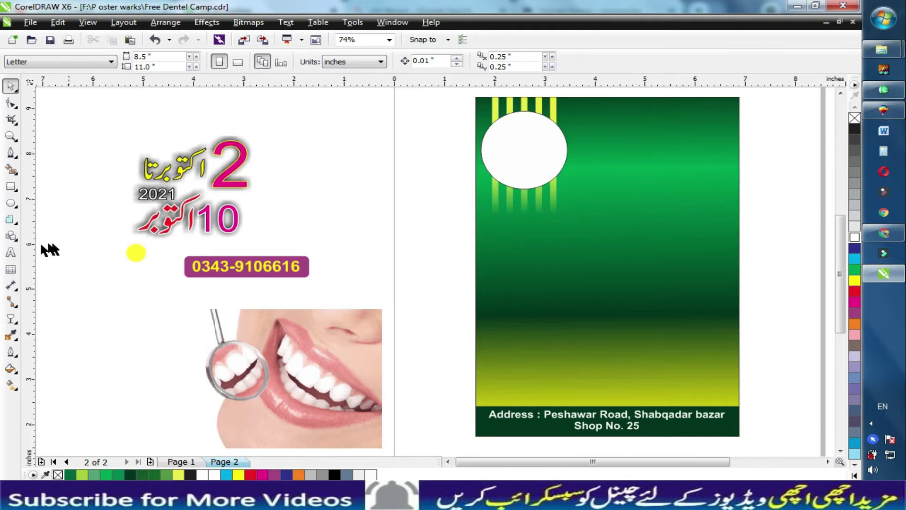
- Switch the keyboard language to Urdu and add the artistic text "فری" beside the poster
click(14, 256)
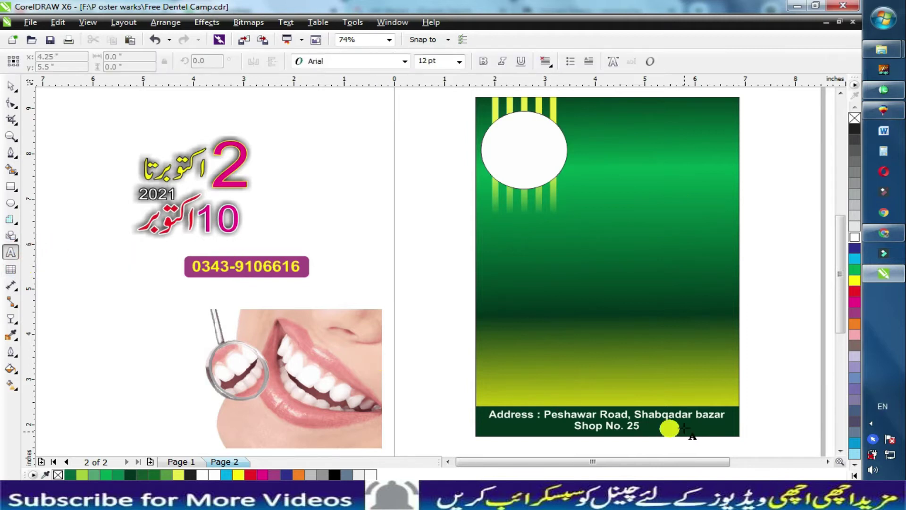
click(884, 407)
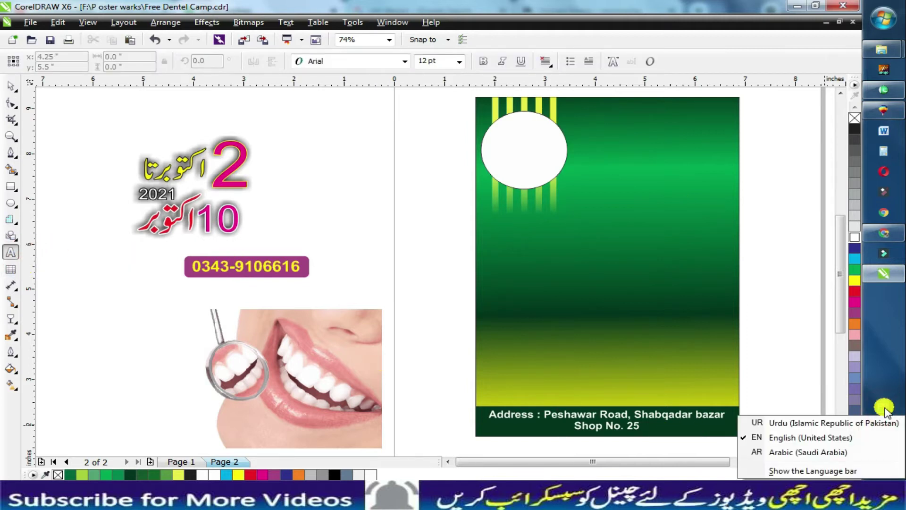
click(809, 423)
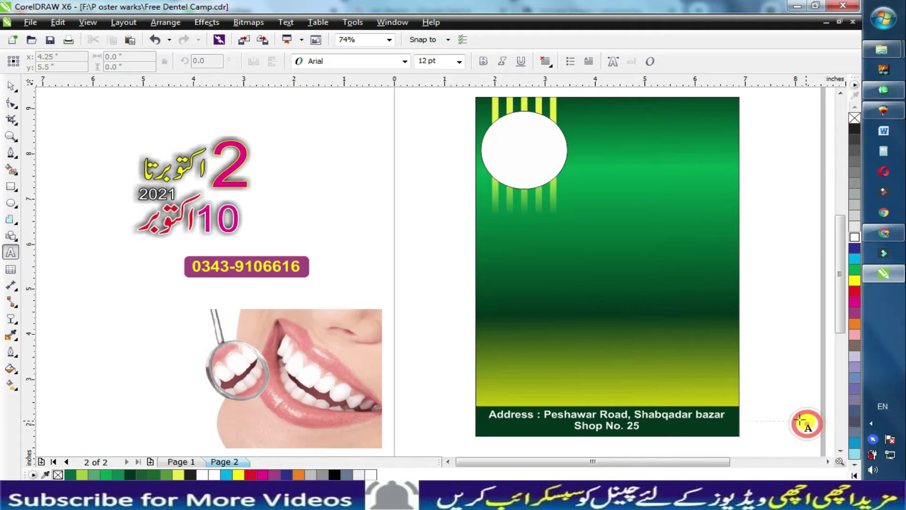
click(795, 243)
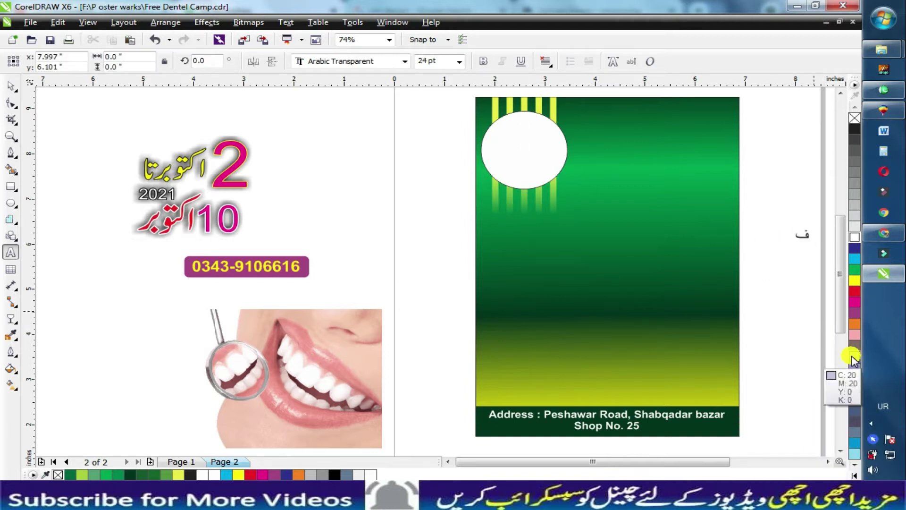
key(ctrl+space)
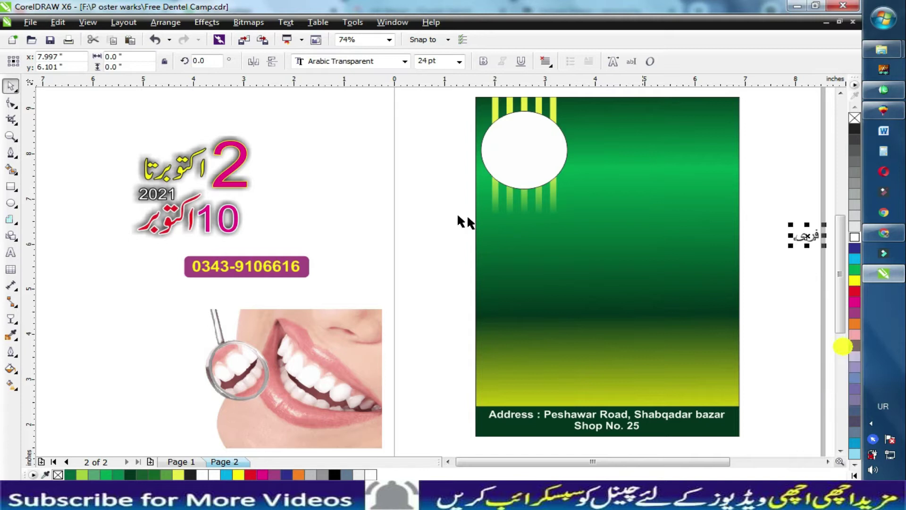
click(367, 63)
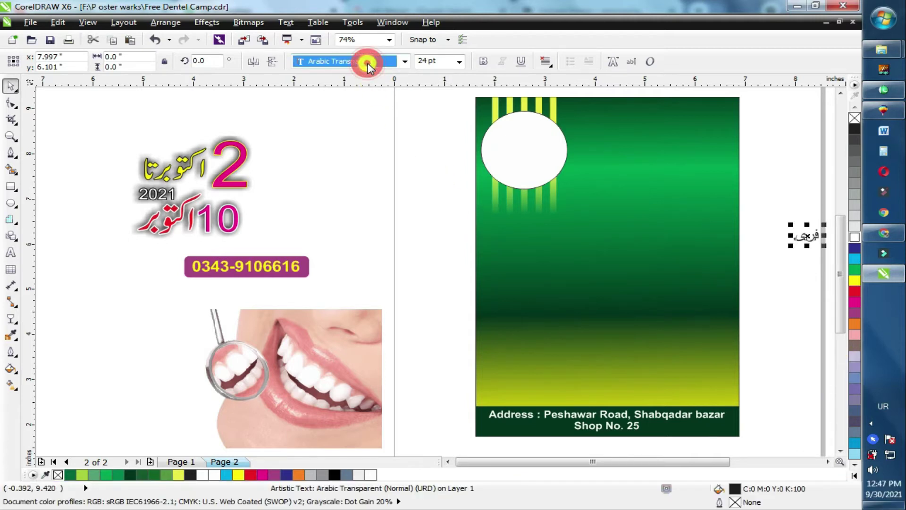
click(871, 423)
click(791, 421)
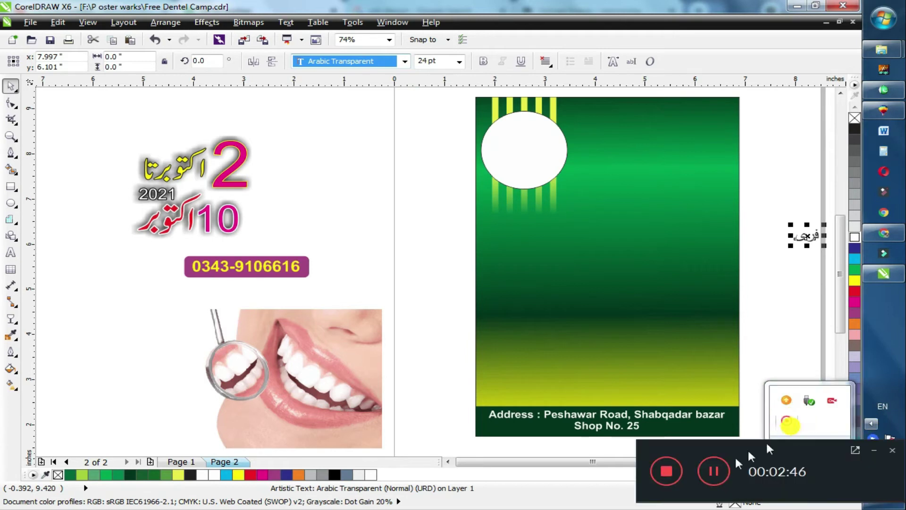
click(722, 468)
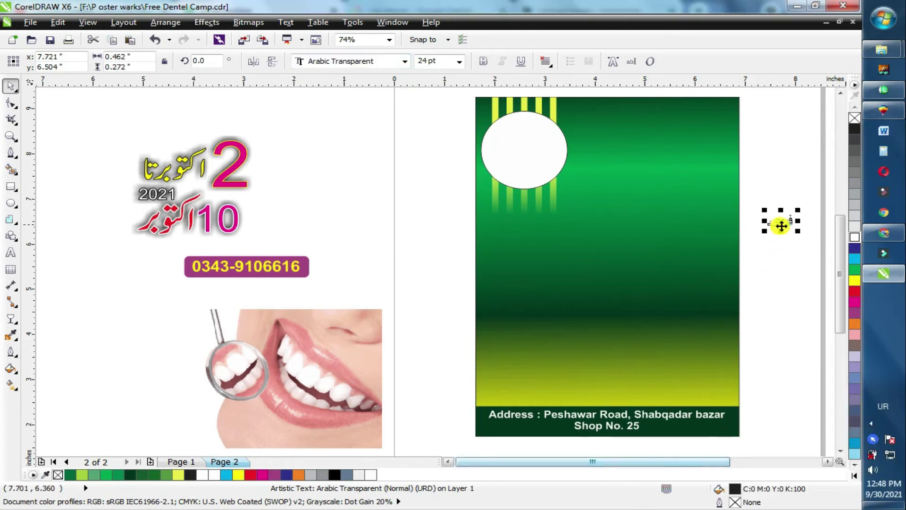
- Set the font of the "فری" text to Bombay Black Unicode
click(781, 225)
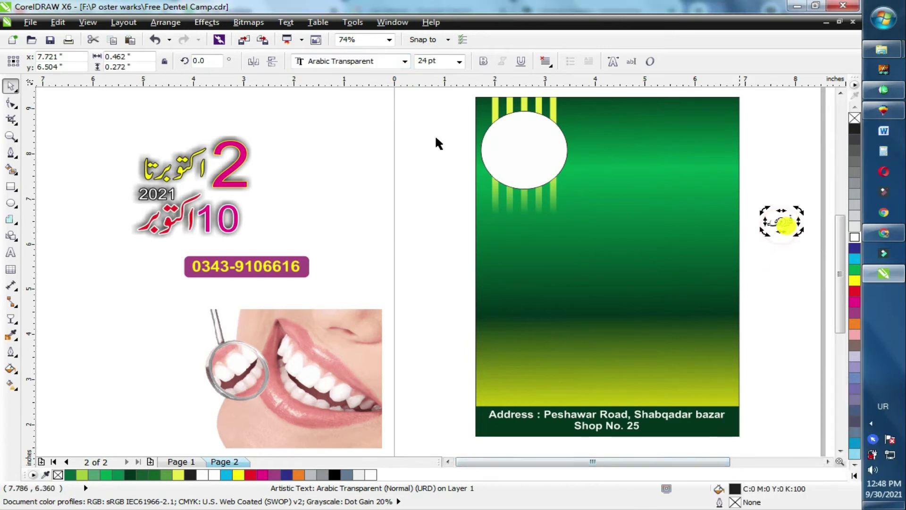
click(360, 63)
click(361, 101)
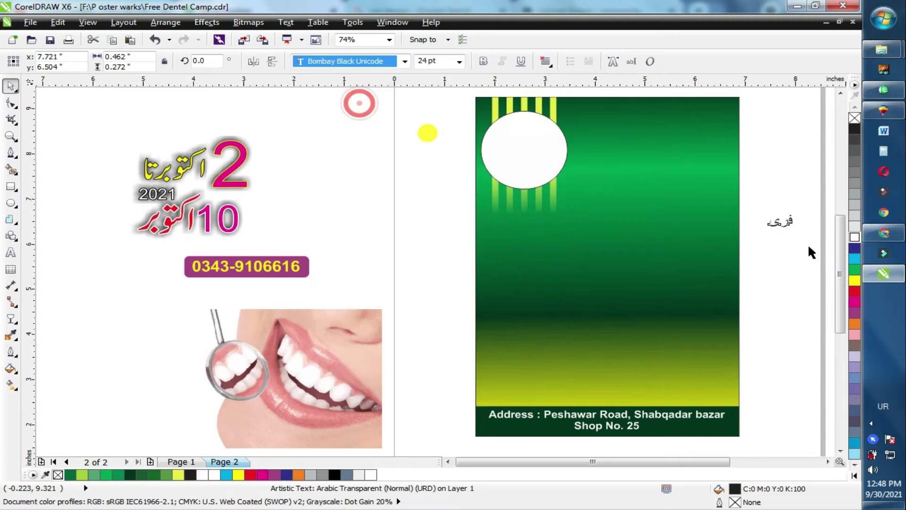
- Enlarge the "فری" text to about 2.68 inches wide and place it on the poster beside the white circle
click(774, 225)
drag(767, 234, 684, 293)
drag(731, 264, 587, 201)
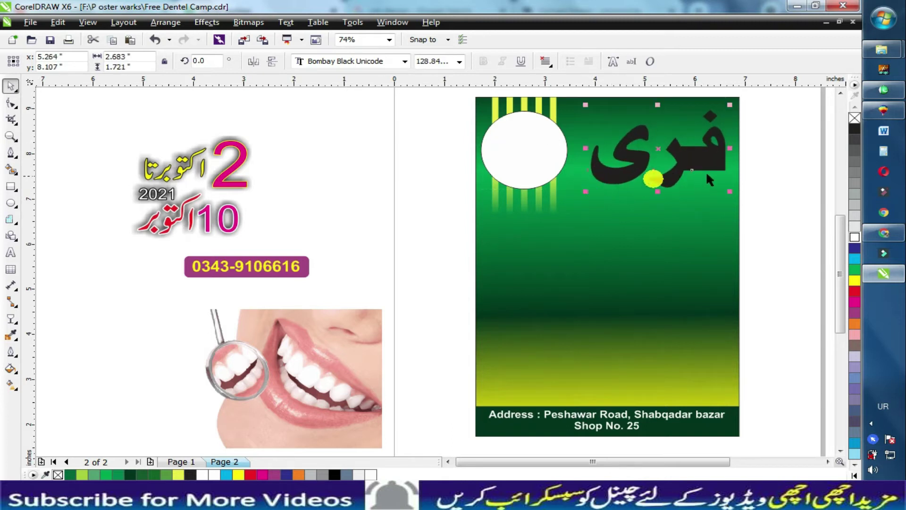
- Add the Urdu artistic text "ڈینٹل کیمپ" beside the poster
click(10, 253)
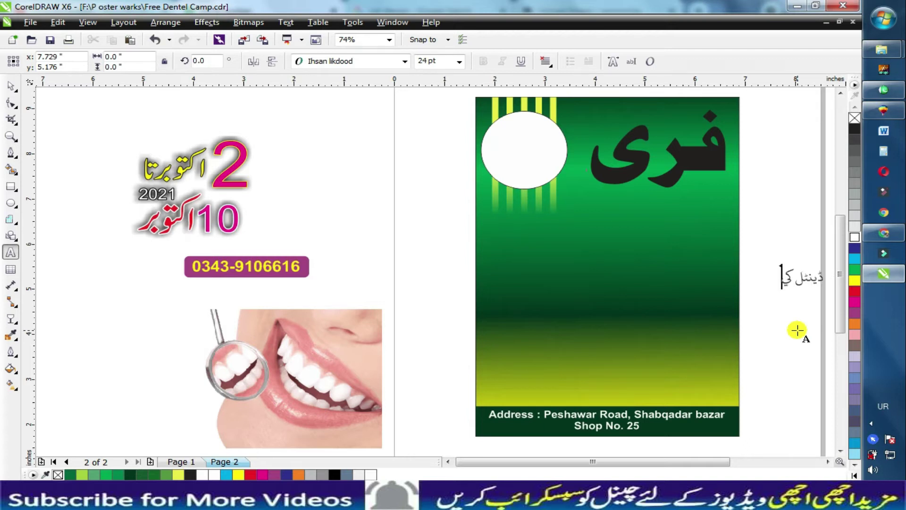
text(مپ)
key(ctrl+space)
- Set the font of the "ڈینٹل کیمپ" text to Urdu Najd v3
click(354, 69)
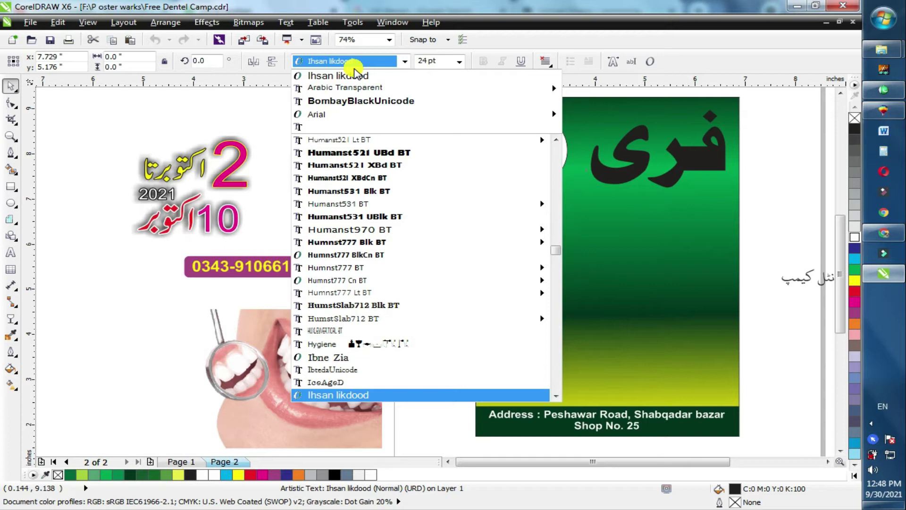
scroll(354, 64, down, 10)
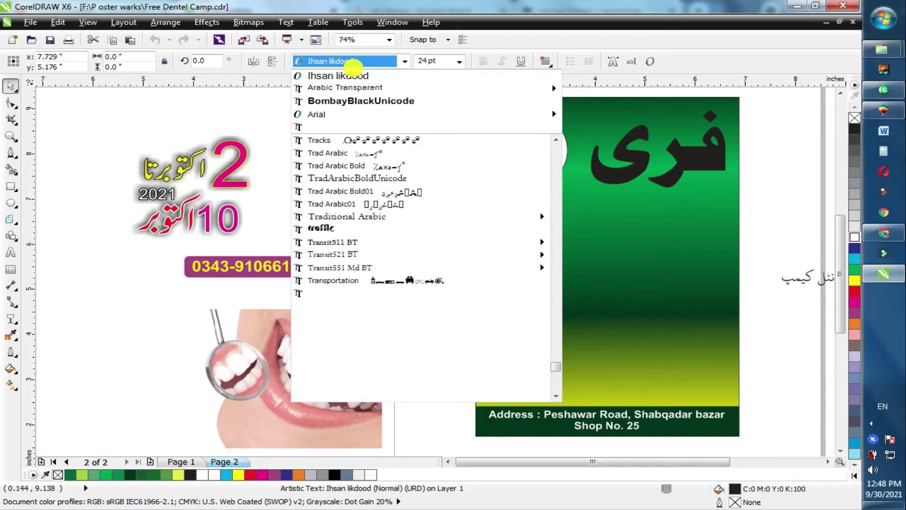
text(Urdu)
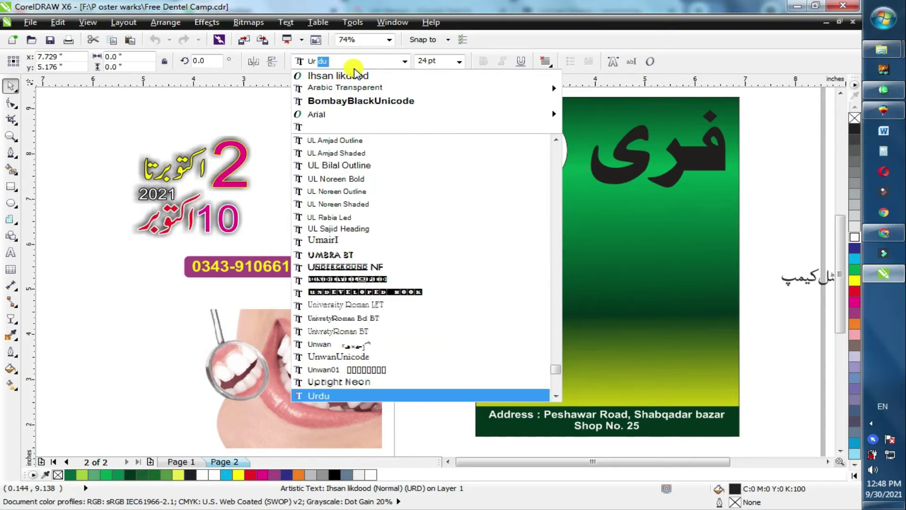
key(Down)
key(Return)
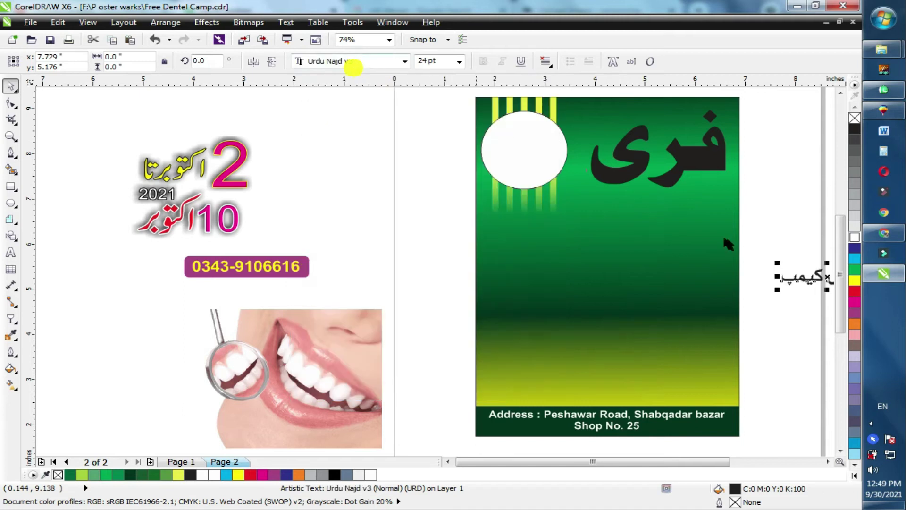
- Enlarge the "ڈینٹل کیمپ" text to about 4.72 inches wide and centre it on the poster below "فری"
drag(776, 288, 704, 277)
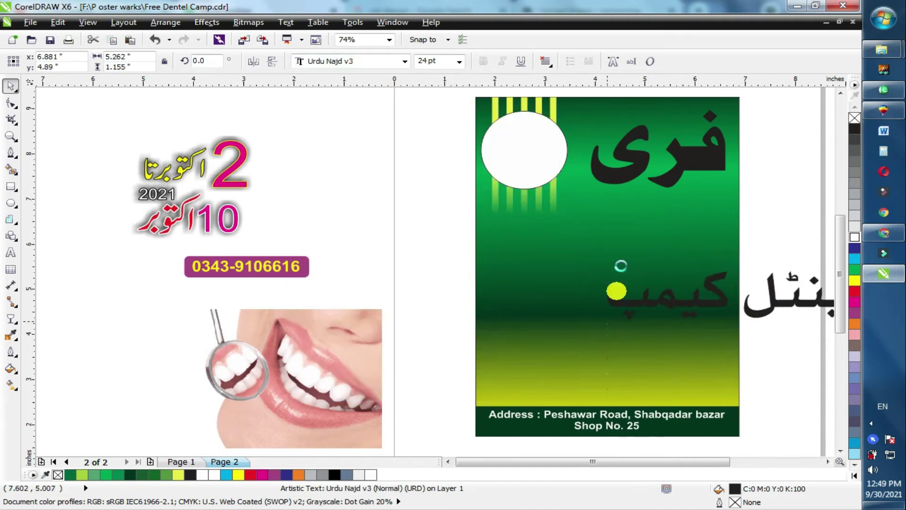
shift+click(621, 264)
key(c)
drag(652, 307, 655, 252)
drag(742, 267, 730, 267)
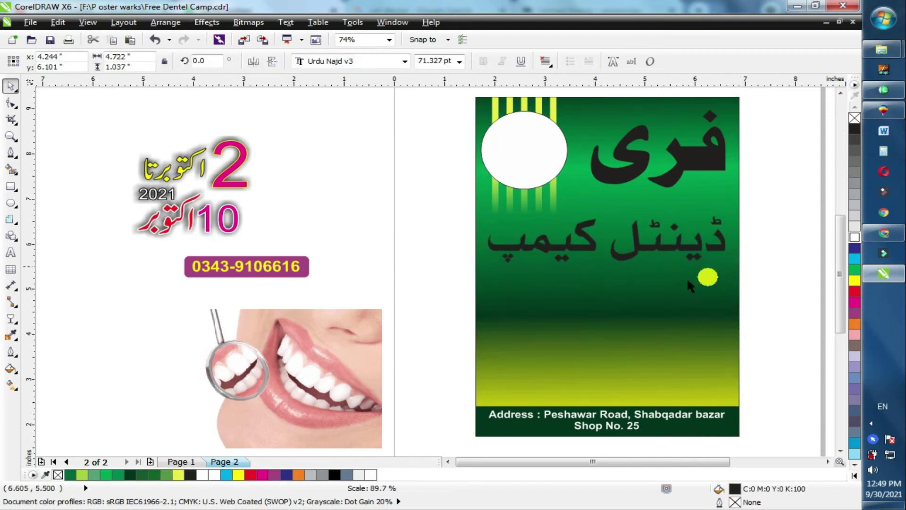
- Convert the "ڈینٹل کیمپ" text to curves and colour it red with a white outline
click(686, 242)
click(712, 245)
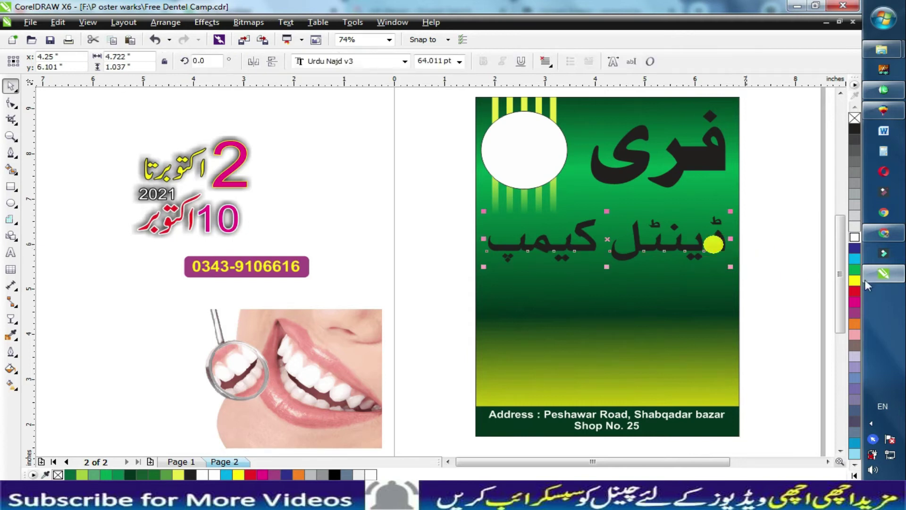
click(855, 291)
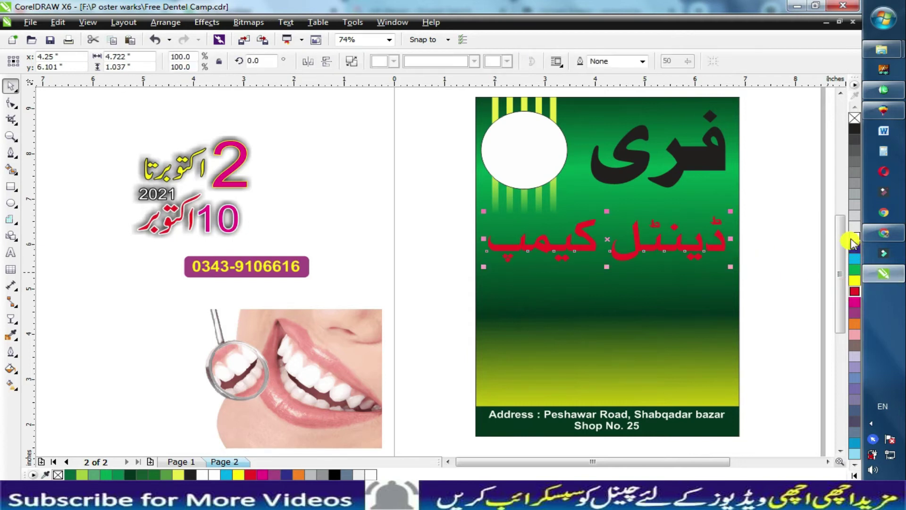
right_click(852, 239)
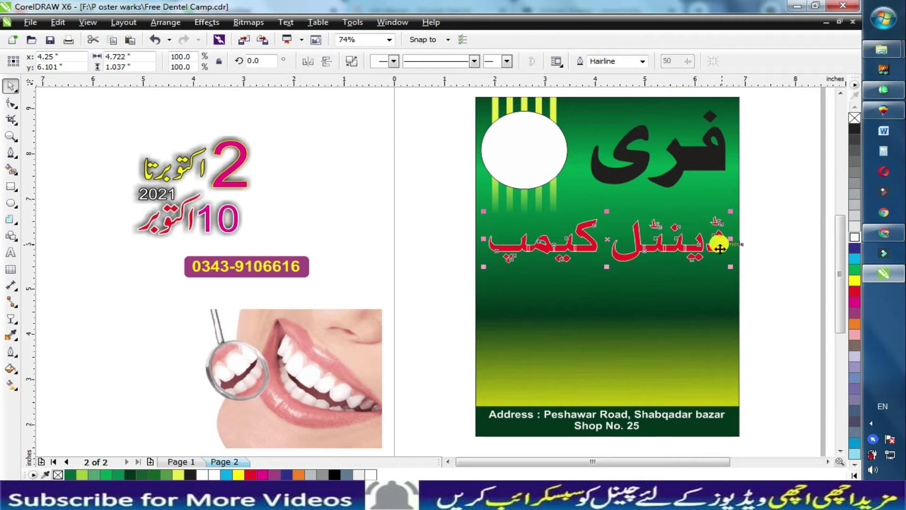
- Set the white outline of the "ڈینٹل کیمپ" lettering to 3.0 pt
click(803, 256)
drag(393, 203, 763, 282)
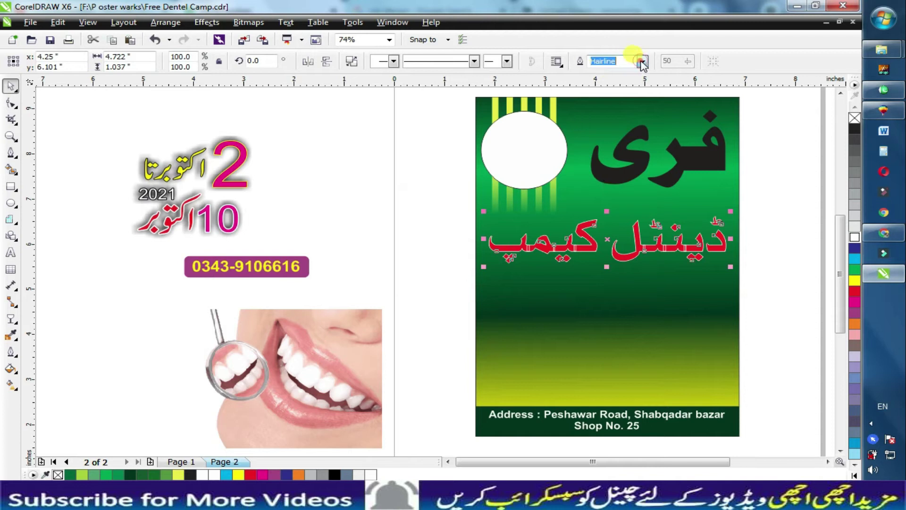
click(643, 63)
click(608, 131)
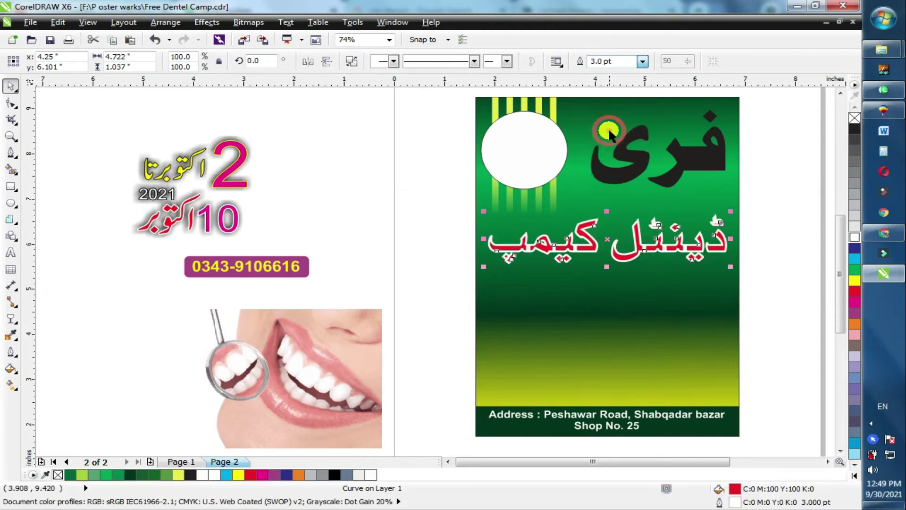
- Give the "ڈینٹل کیمپ" lettering a 5 pt outline with rounded corners and line caps, placed behind the fill and scaled with the image
key(F12)
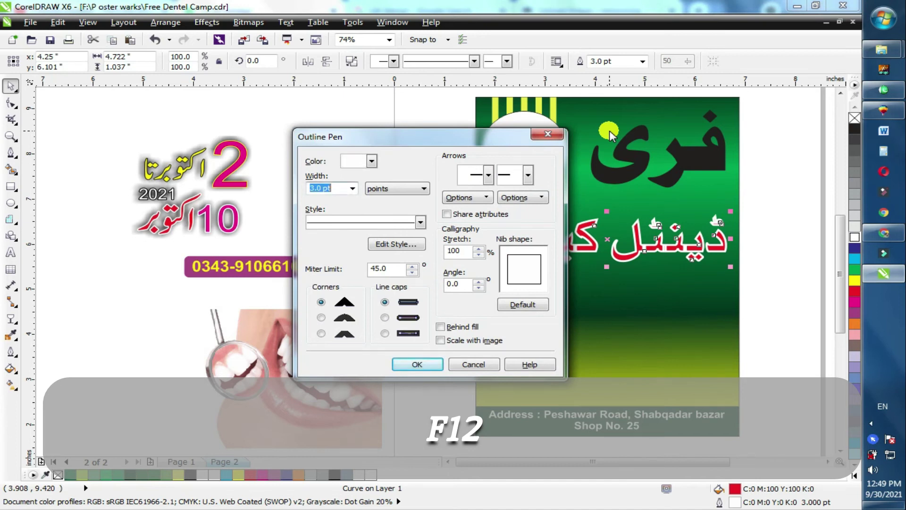
text(5)
key(Tab)
key(Tab)
key(Tab)
click(328, 318)
click(385, 317)
click(440, 326)
click(441, 340)
click(415, 364)
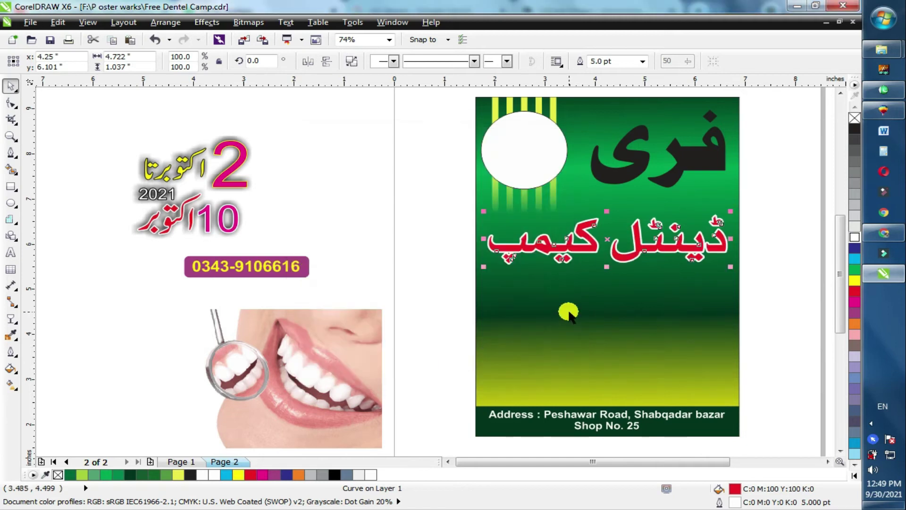
- Fill the "فری" text with white and give it a black outline
click(697, 162)
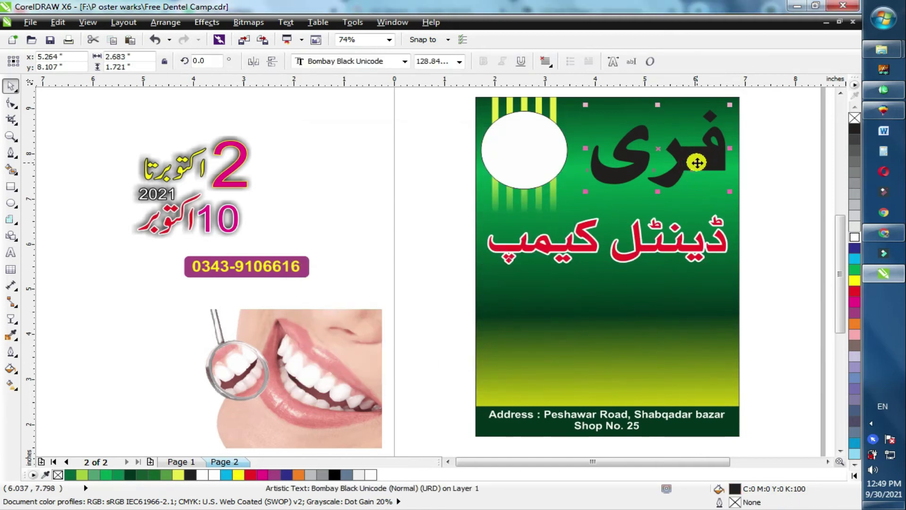
click(853, 238)
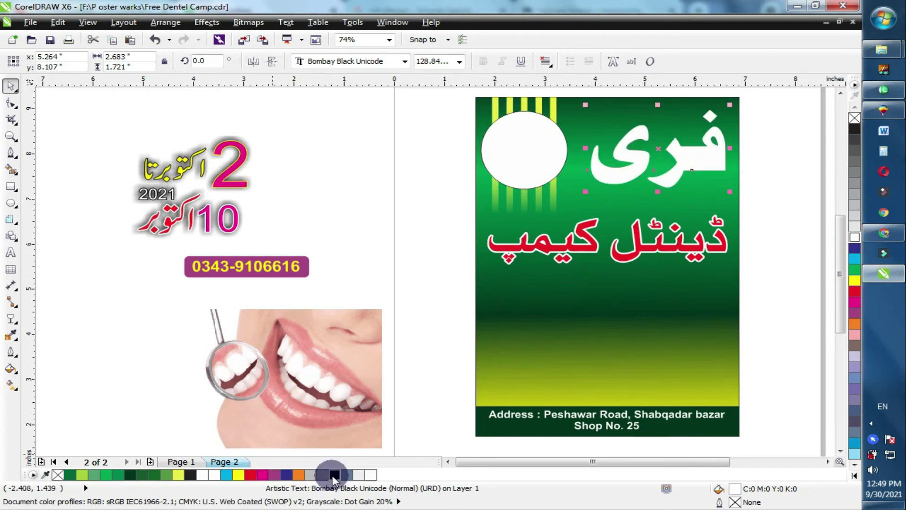
right_click(333, 475)
- Give the "فری" text a 10 pt outline with rounded corners and line caps, placed behind the fill and scaled with the image
key(F12)
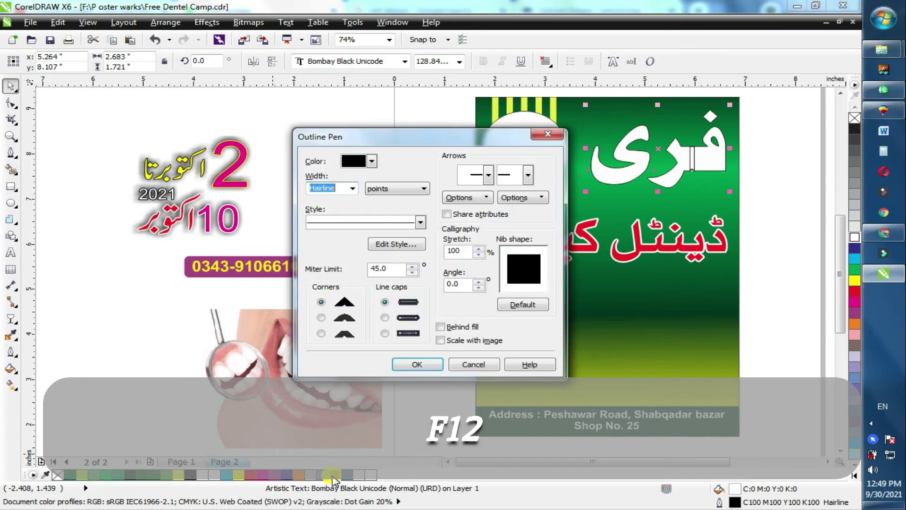
key(Tab)
key(Tab)
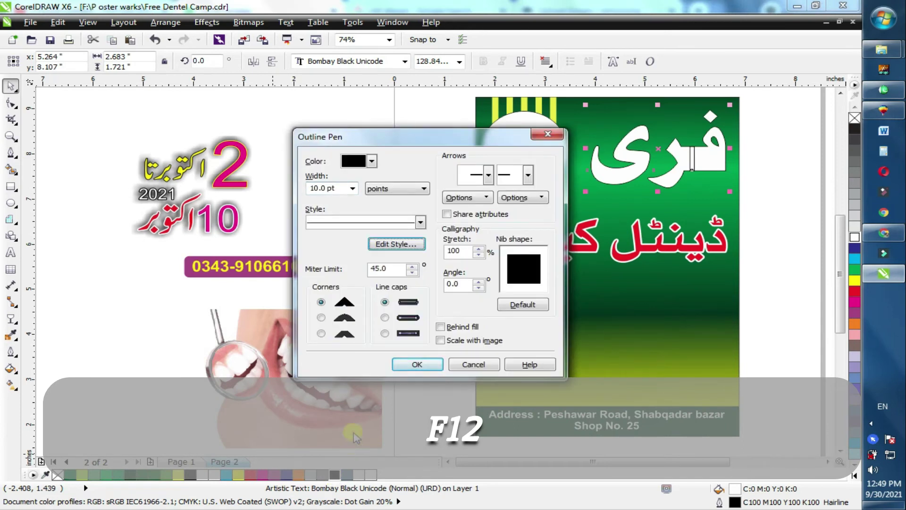
click(321, 318)
click(384, 317)
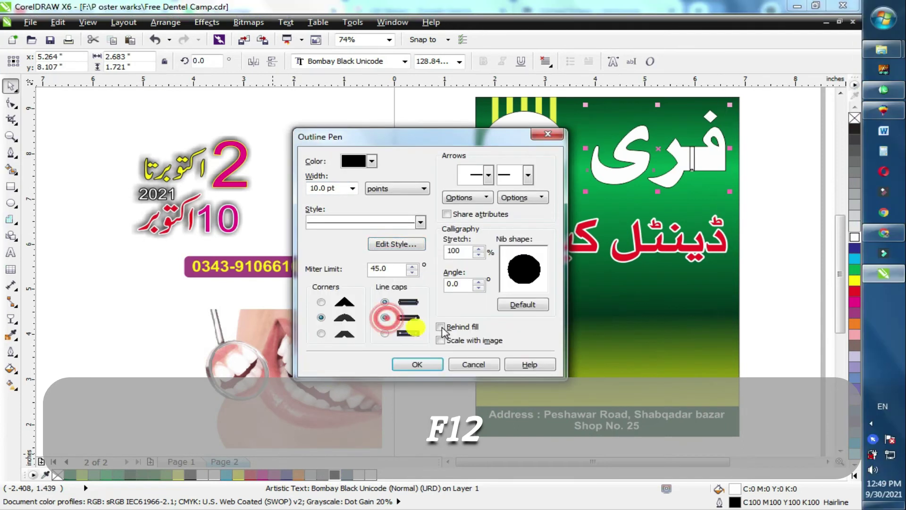
click(440, 340)
key(Return)
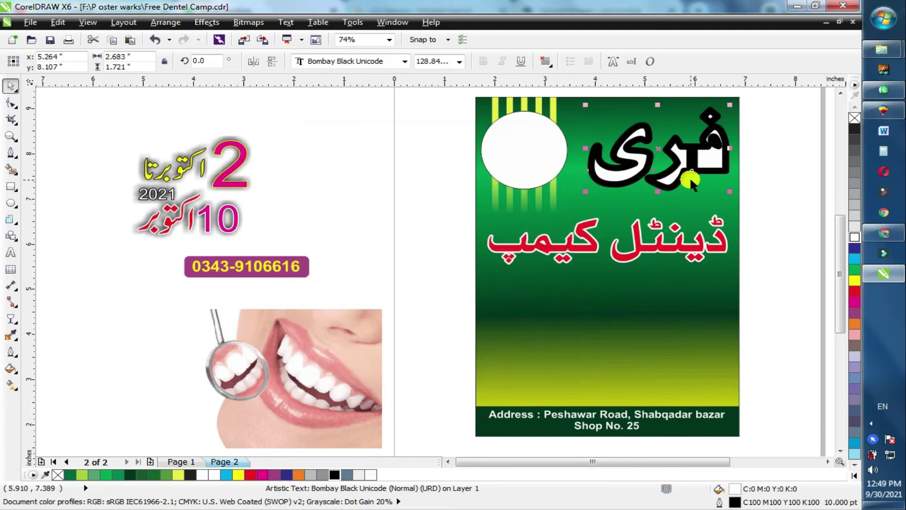
key(F12)
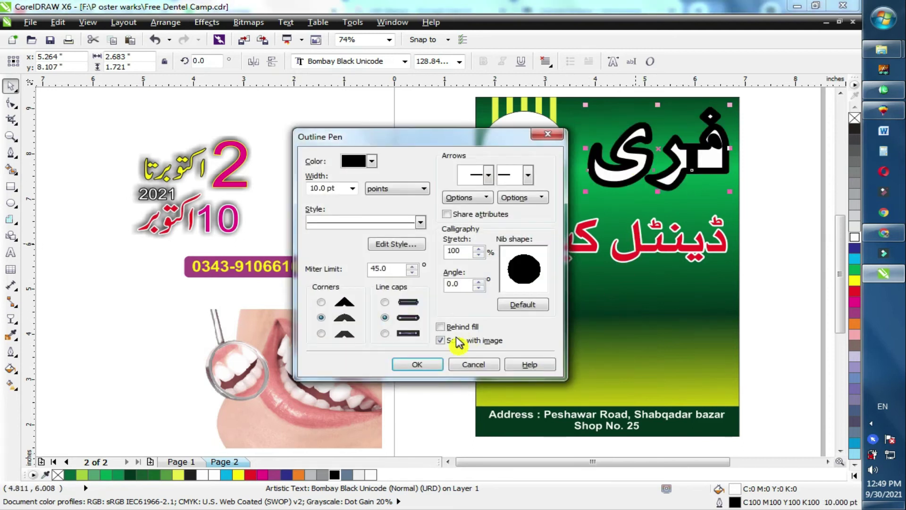
click(442, 326)
click(424, 363)
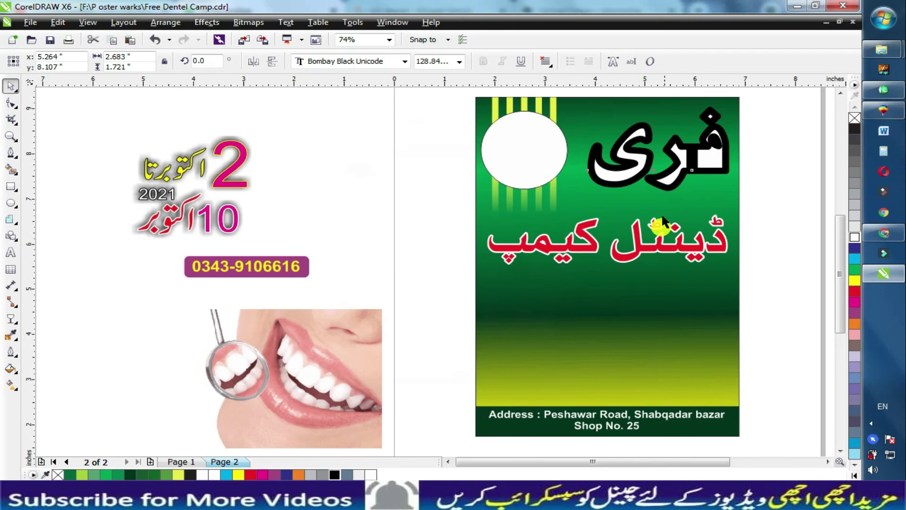
- Draw an ellipse about 3.02 by 3.09 inches over the poster's lower right edge and smart-fill its overlap with the poster in slate blue
click(424, 340)
click(12, 200)
mouse_move(759, 260)
mouse_down()
mouse_move(687, 380)
mouse_move(616, 415)
mouse_move(597, 410)
mouse_up()
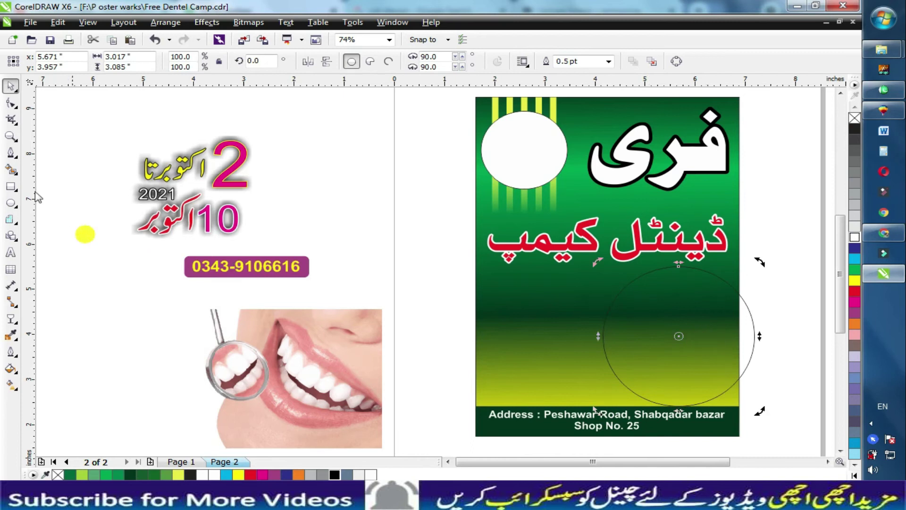
click(12, 168)
click(670, 357)
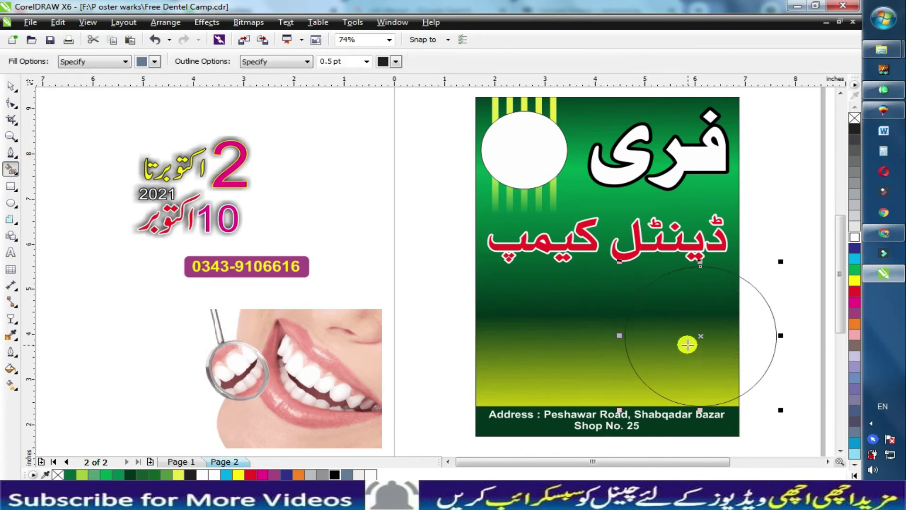
- Add a slightly wider shape behind the slate-blue fill and colour the crescent showing along its left side dark blue
key(space)
click(708, 348)
drag(619, 337, 610, 340)
key(shift+Page_Up)
click(620, 319)
click(854, 249)
- PowerClip the dental photo inside the slate-blue round shape
click(370, 374)
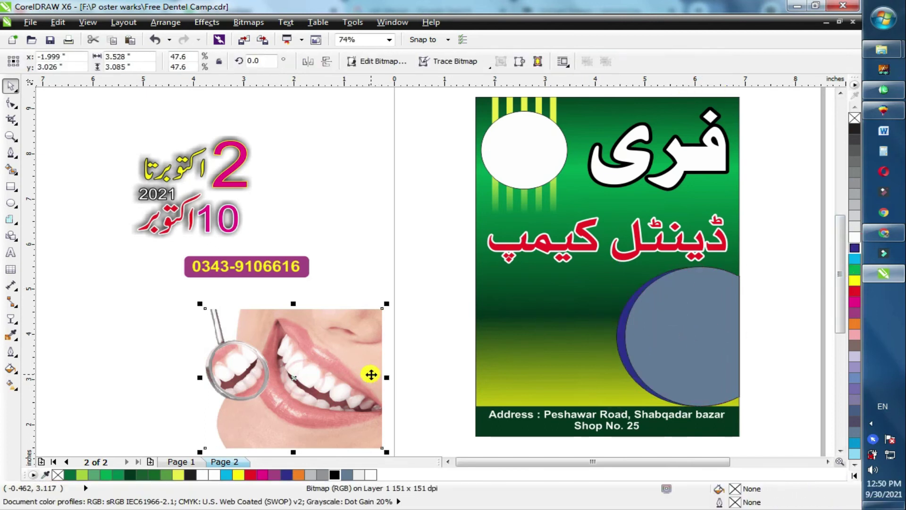
right_click(320, 363)
click(380, 8)
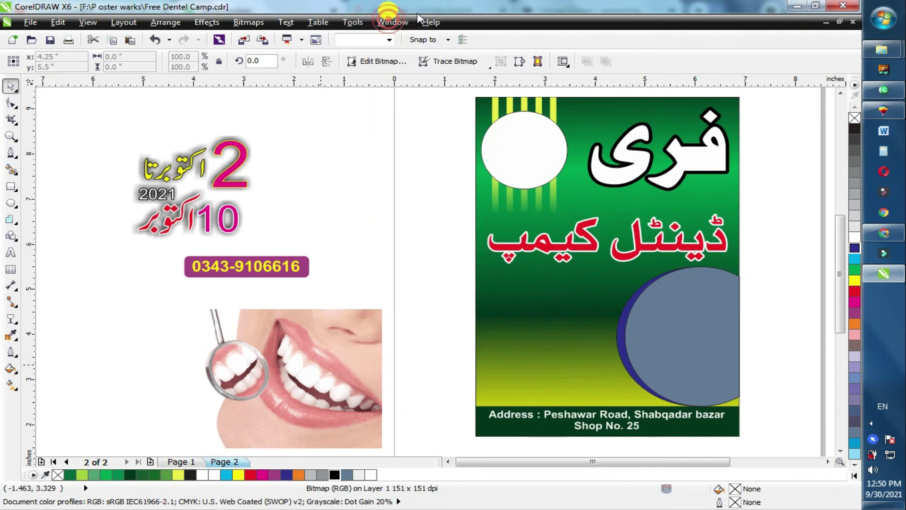
click(687, 328)
- Remove the outlines from the round photo frame and the dark blue crescent
click(816, 351)
drag(589, 264, 805, 419)
right_click(854, 118)
click(769, 306)
- Place the purple phone-number banner just above the address bar at the poster's left edge, enlarged to about 2.97 inches wide
click(207, 258)
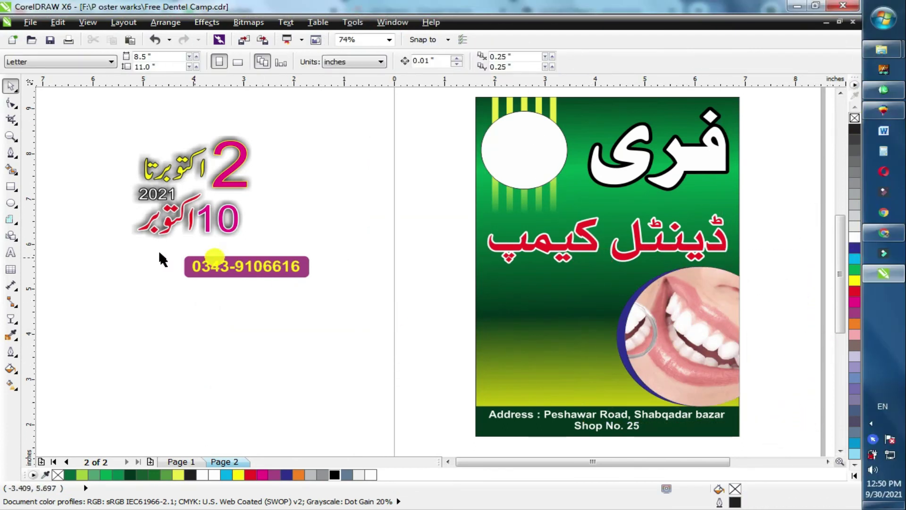
drag(291, 267, 635, 375)
key(Up)
key(Right)
key(Right)
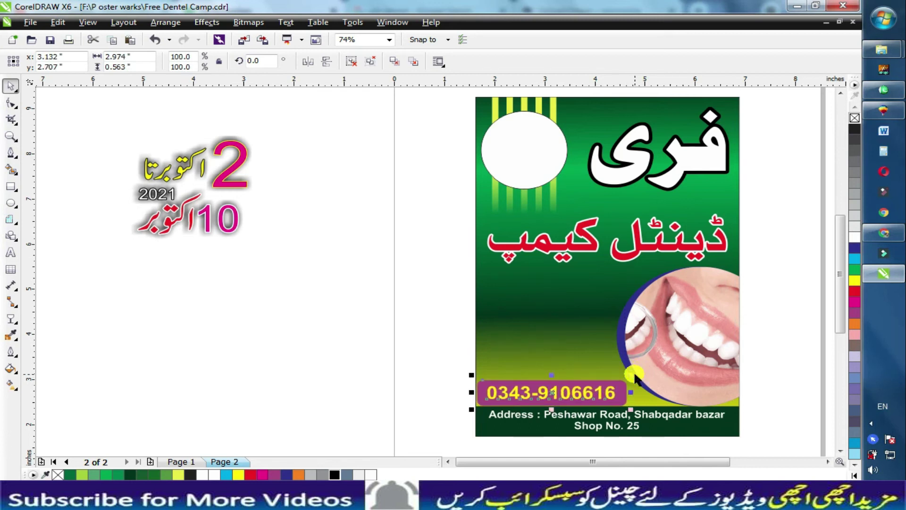
key(Right)
key(Right)
key(Up)
- Place the October date group between the title and the phone banner at about 2.28 by 2.17 inches, and preview the poster full screen
drag(220, 179, 574, 313)
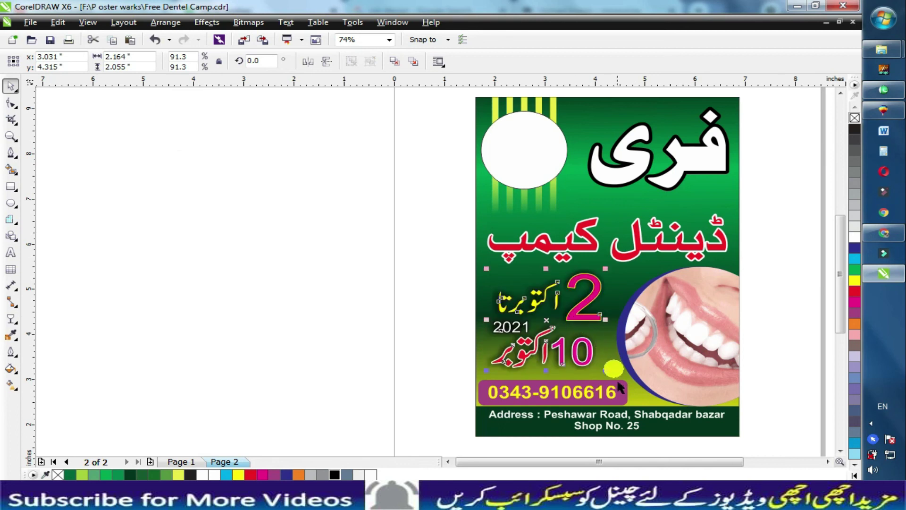
drag(609, 374, 612, 377)
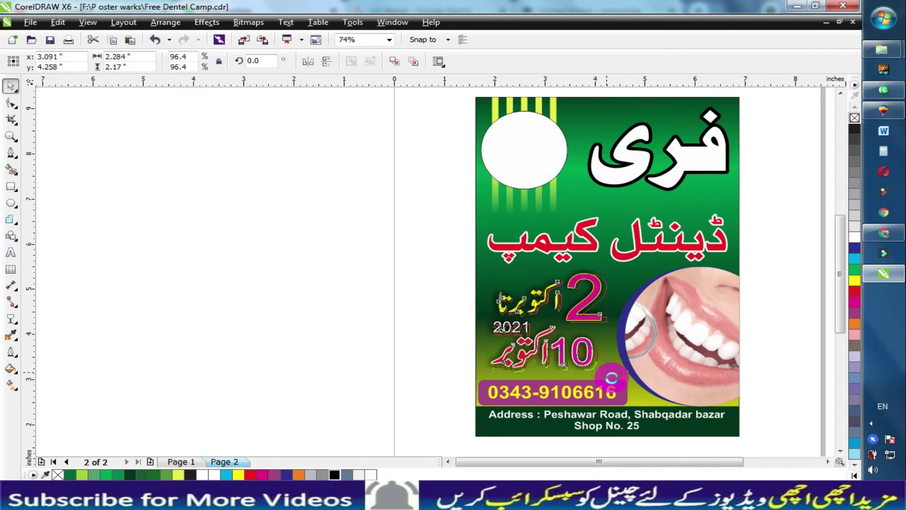
click(781, 334)
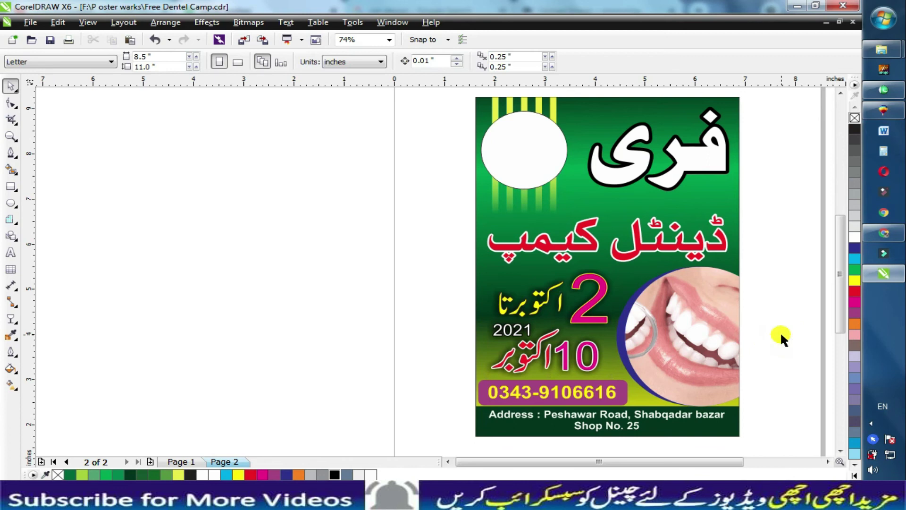
key(F4)
key(F9)
click(780, 331)
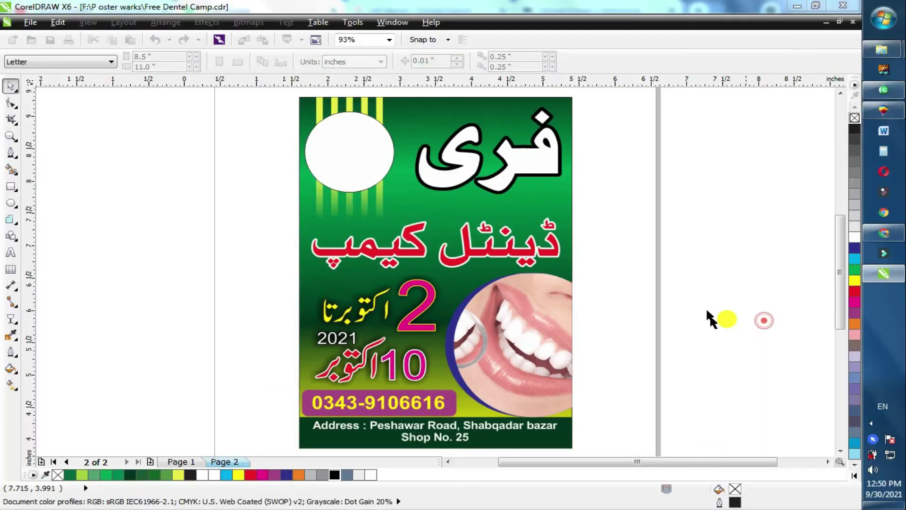
- Add a drop shadow to the "فری" text, offset slightly down and to the right
click(520, 145)
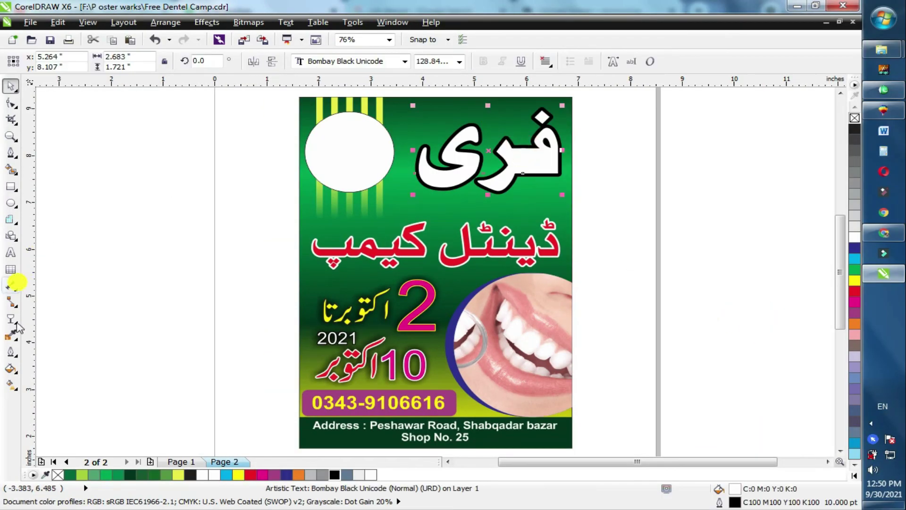
click(17, 324)
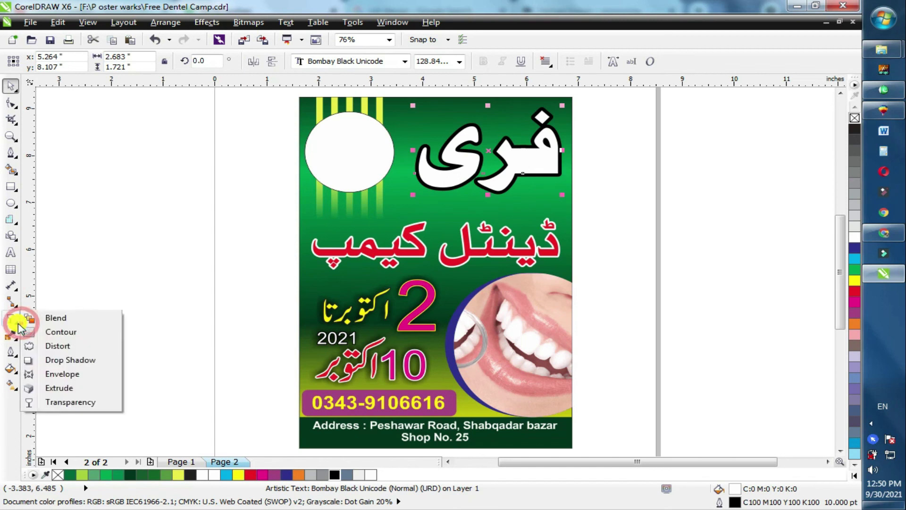
click(15, 338)
click(18, 324)
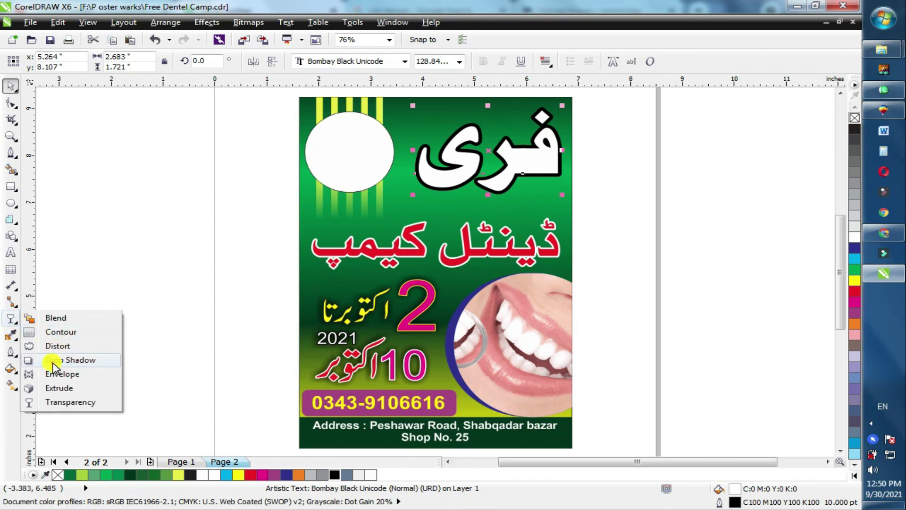
click(54, 360)
drag(487, 150, 513, 171)
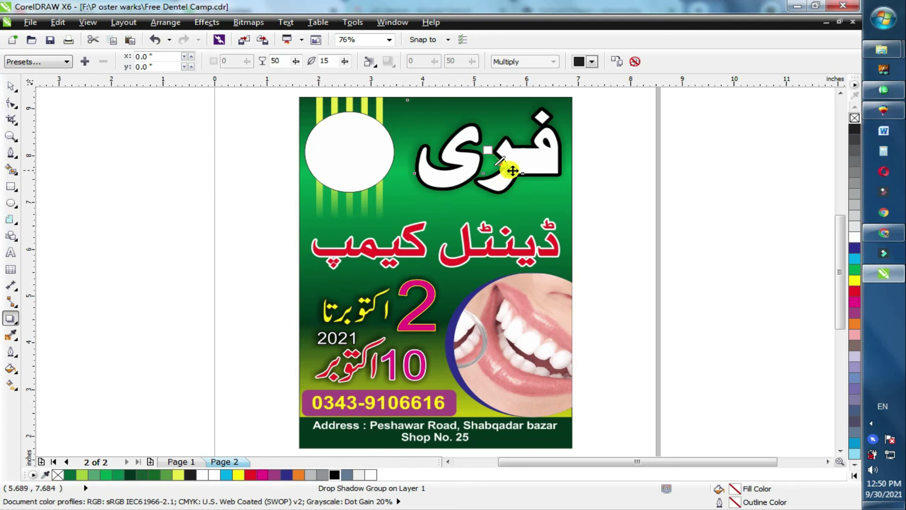
- Apply the Small Glow preset to the "فری" shadow with opacity 100 and feathering 15, and colour it black
click(65, 62)
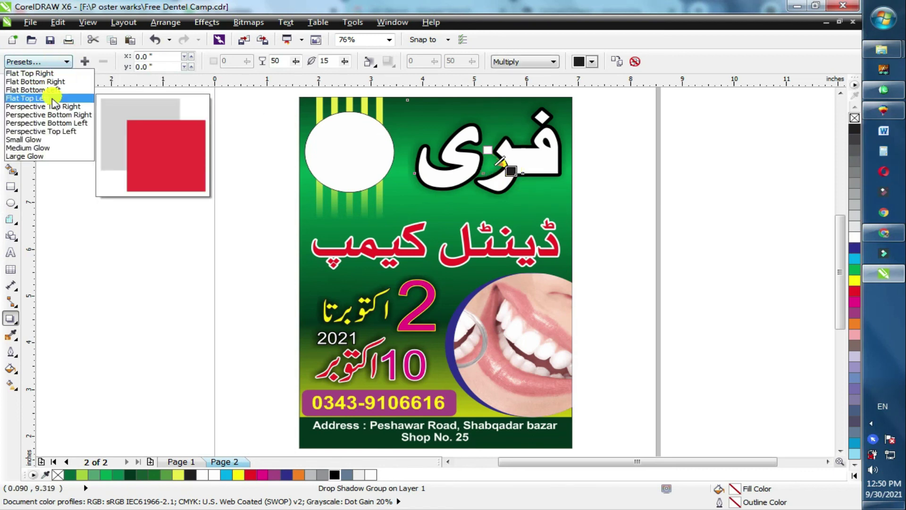
click(47, 139)
double_click(325, 60)
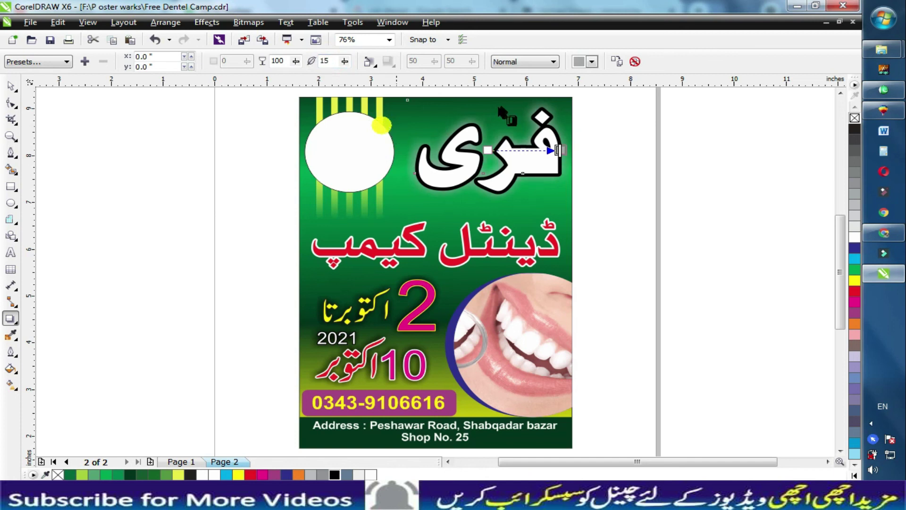
click(585, 62)
scroll(648, 92, down, 3)
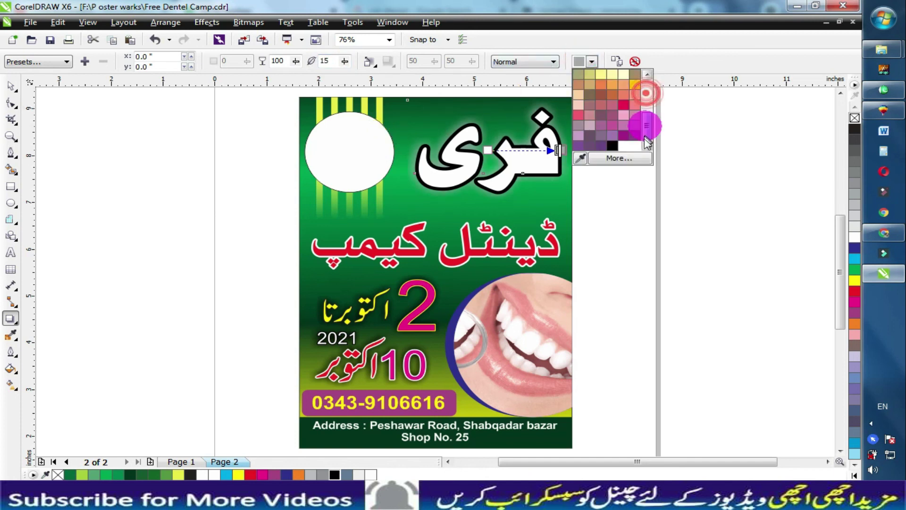
click(609, 146)
key(space)
click(441, 199)
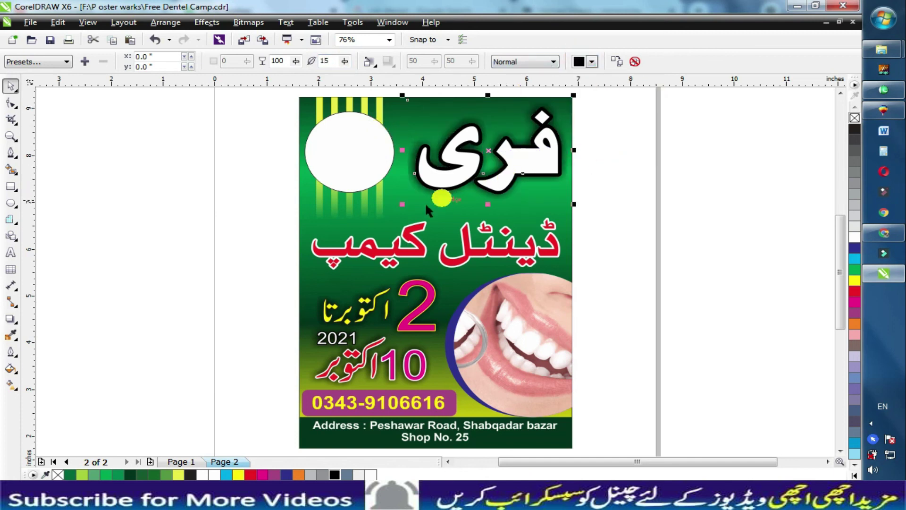
drag(403, 208, 398, 214)
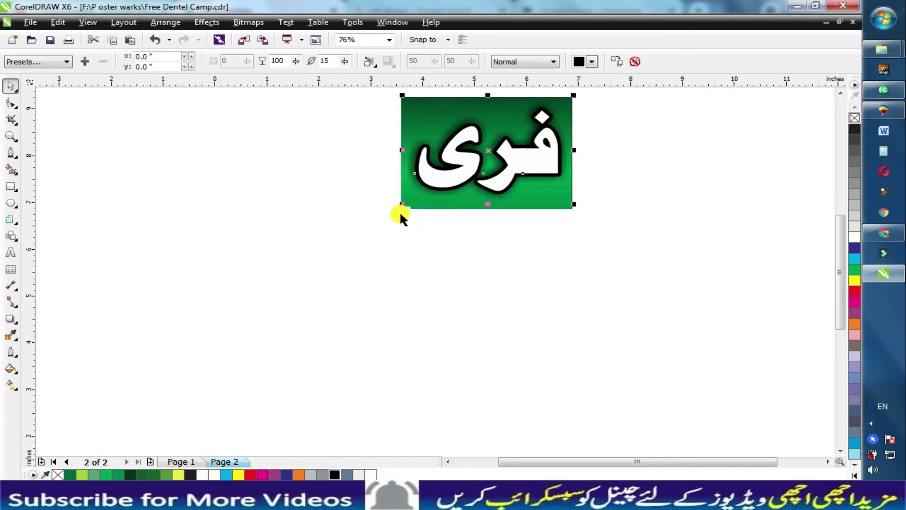
click(513, 268)
scroll(506, 267, down, 1)
scroll(505, 267, up, 1)
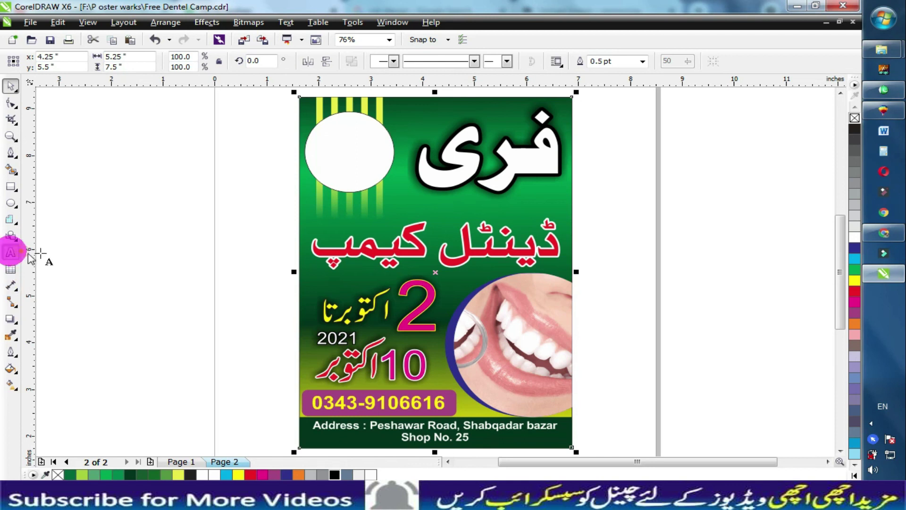
- Add the text "Logo" and centre it horizontally and vertically in the white circle
click(87, 236)
text(L)
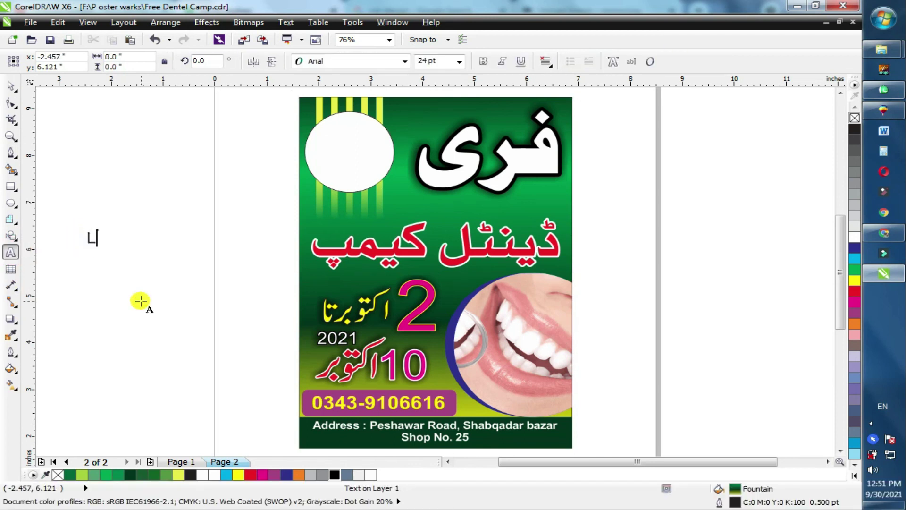
text(ogo)
key(ctrl+space)
shift+click(378, 148)
key(c)
key(e)
key(Escape)
- Enlarge the "Logo" text inside the white circle and select all objects on the page
click(367, 156)
drag(370, 164, 379, 170)
click(632, 236)
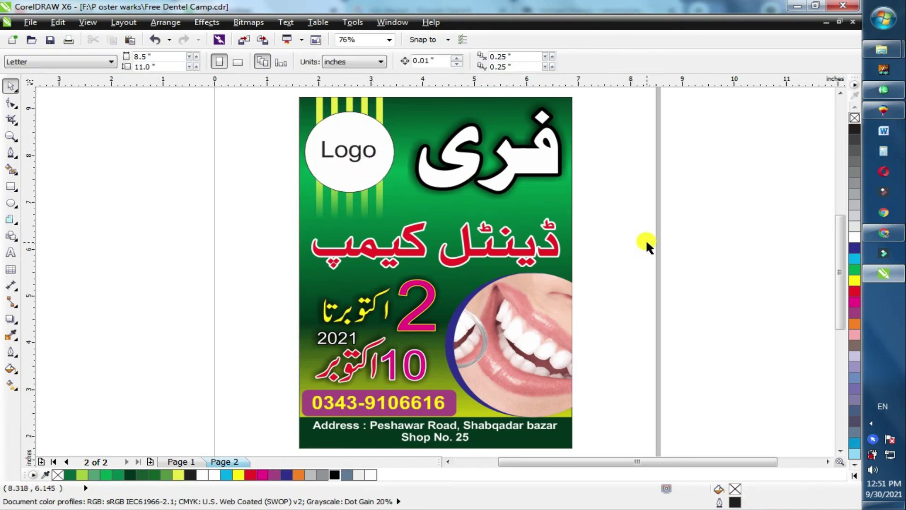
key(ctrl+a)
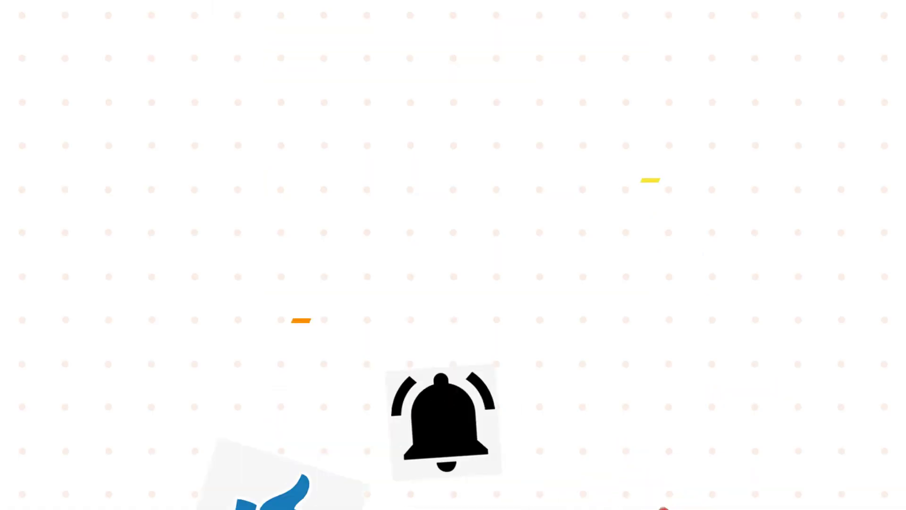